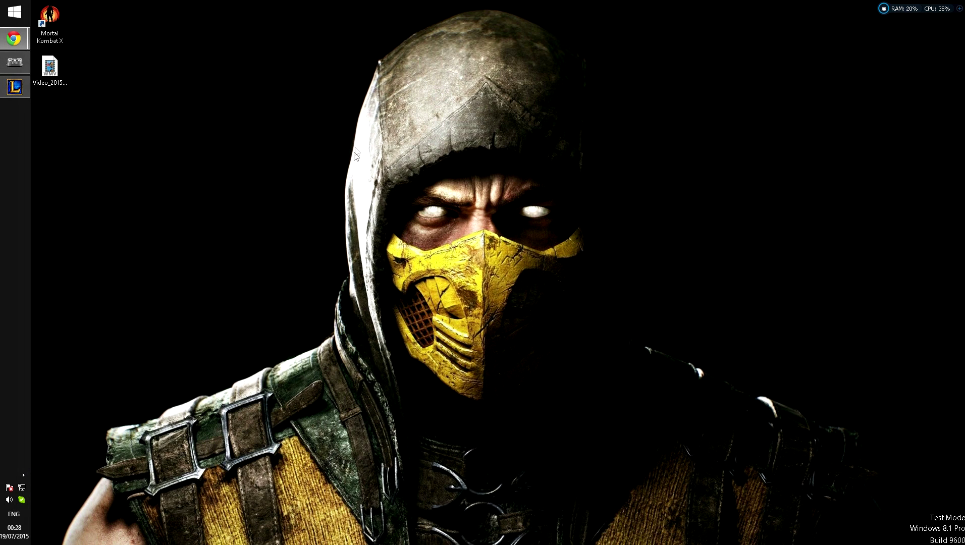
Open System properties from This PC in the Start menu.
left_click(17, 13)
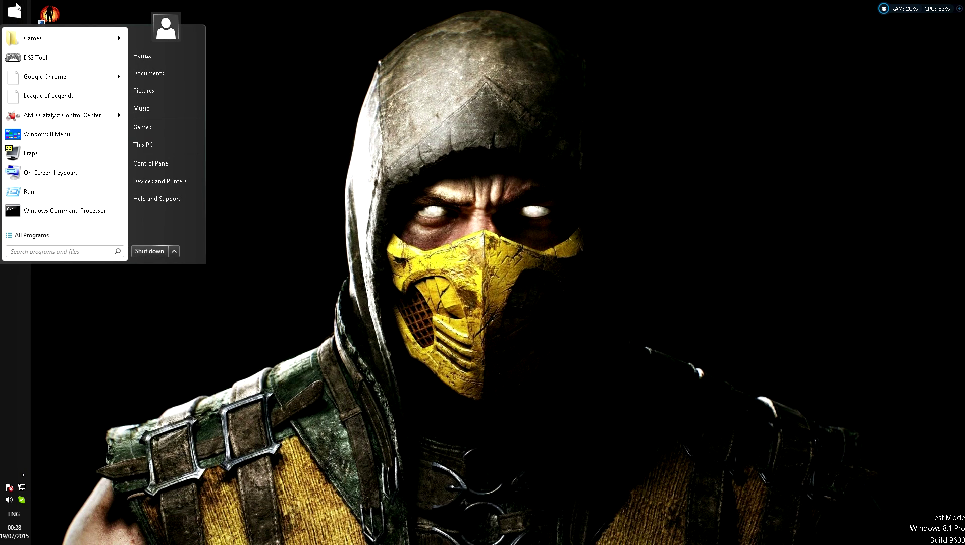
right_click(160, 147)
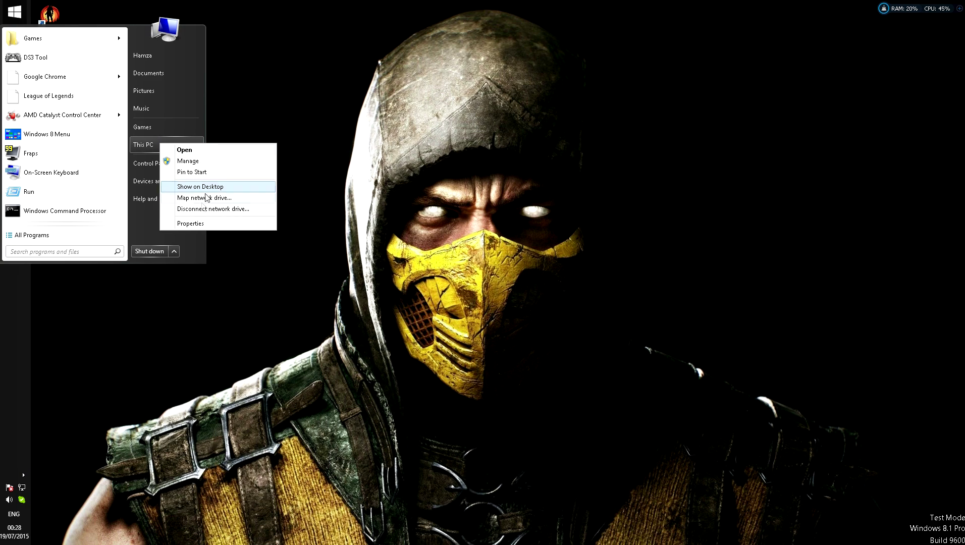
left_click(190, 223)
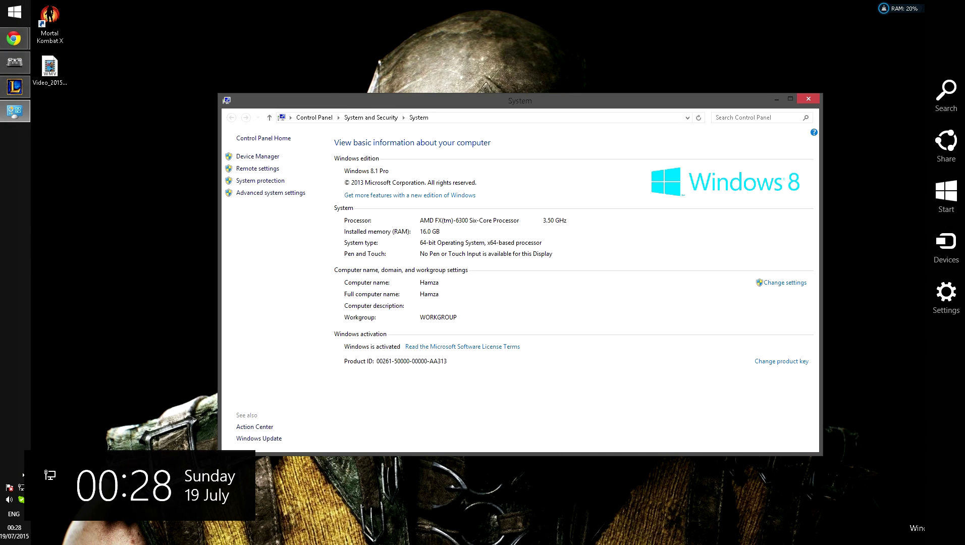
Reopen System properties by searching 'computer' and choosing Properties on This PC.
left_click(943, 96)
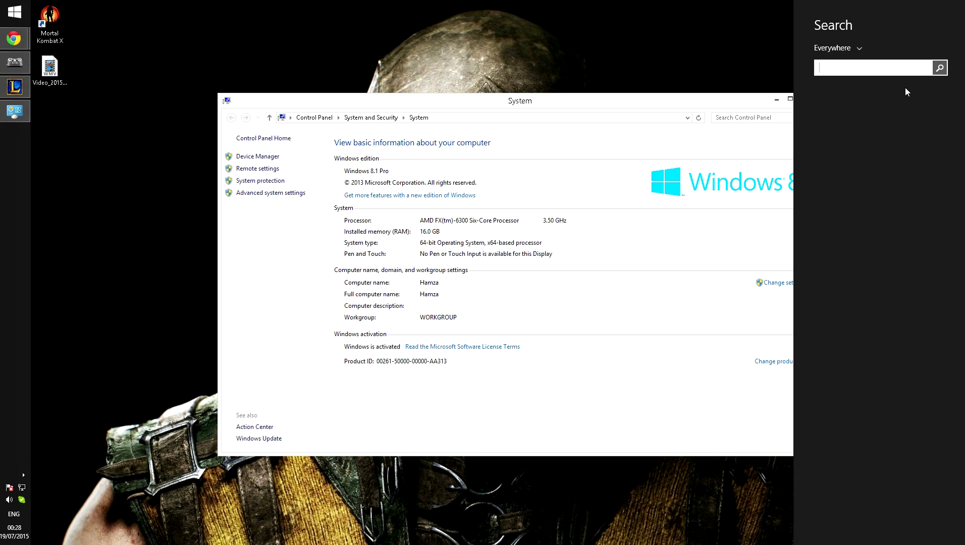
type("computer")
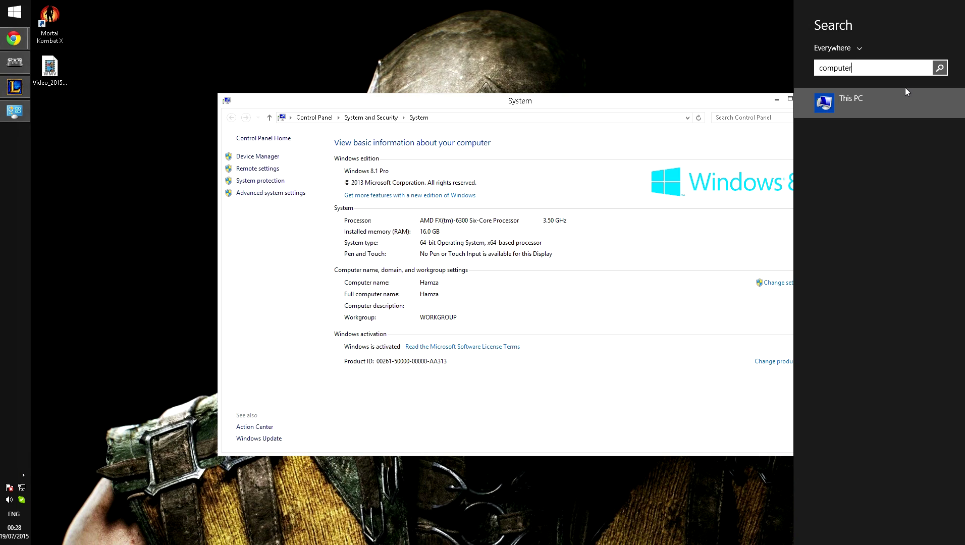
right_click(898, 98)
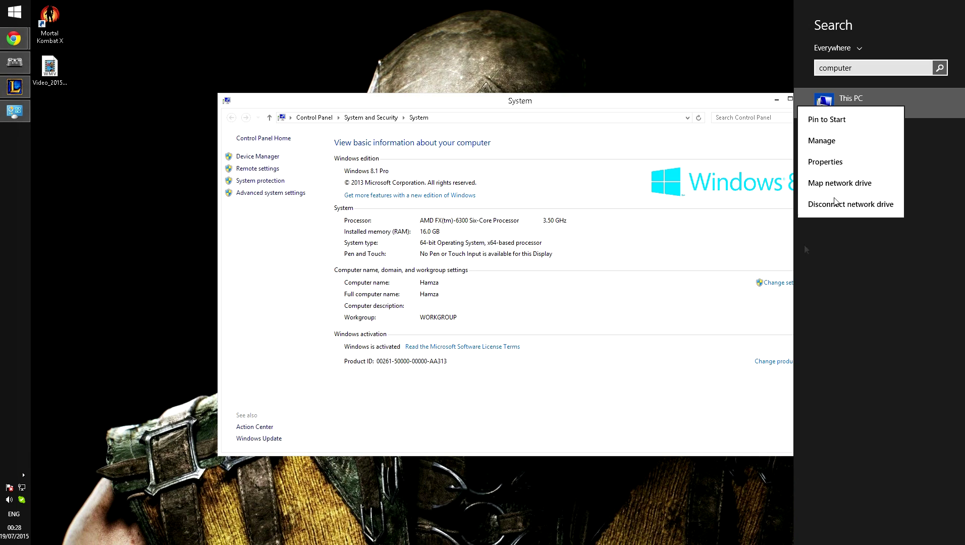
left_click(837, 162)
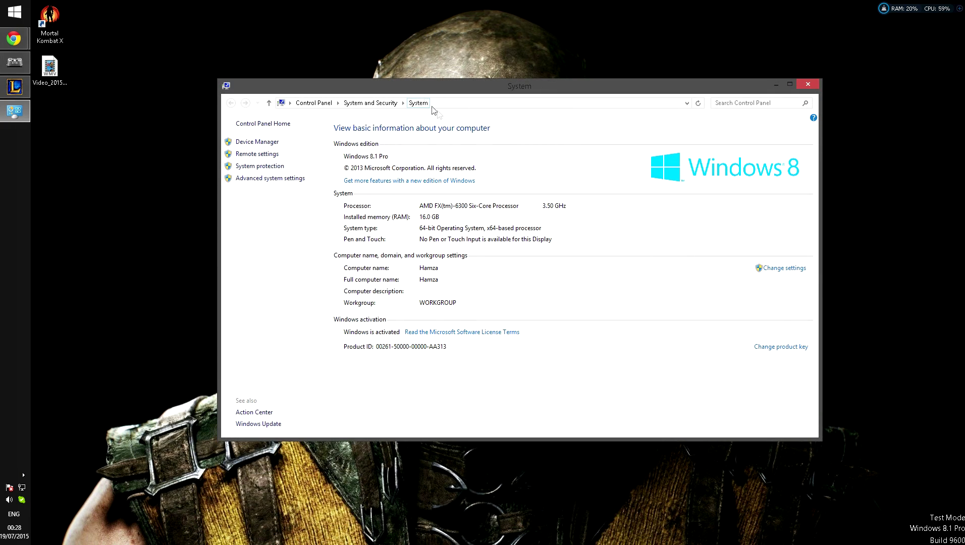
Set Performance Options visual effects to 'Adjust for best performance' and close System.
left_click(435, 102)
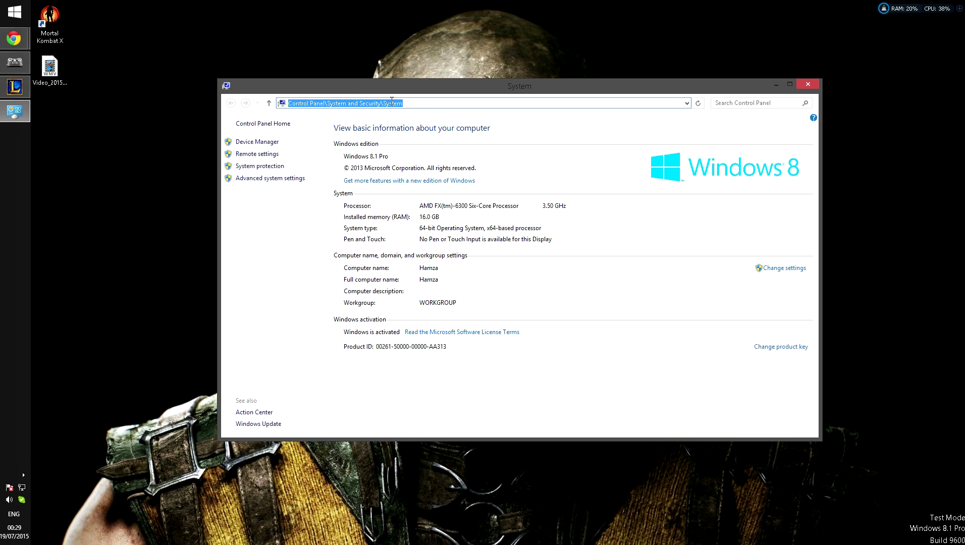
left_click(269, 179)
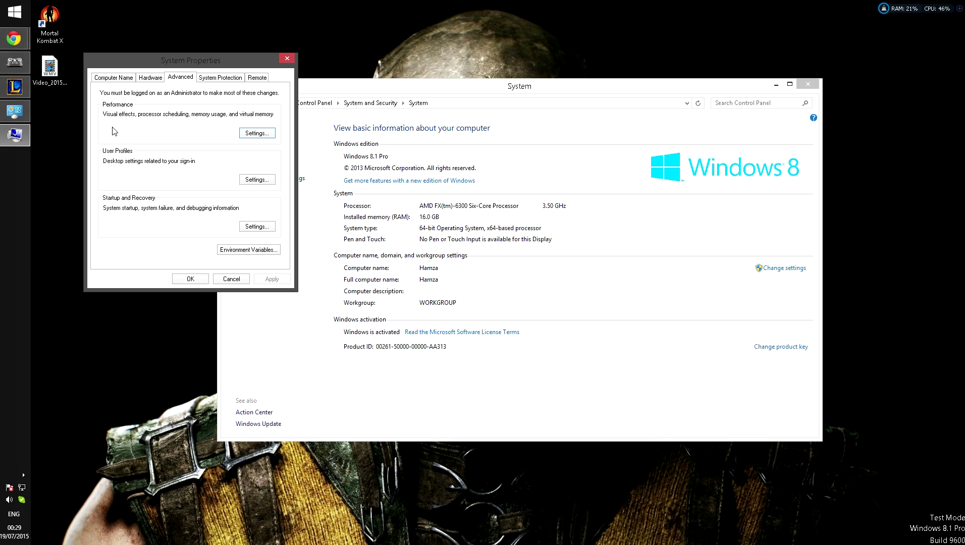
left_click(257, 134)
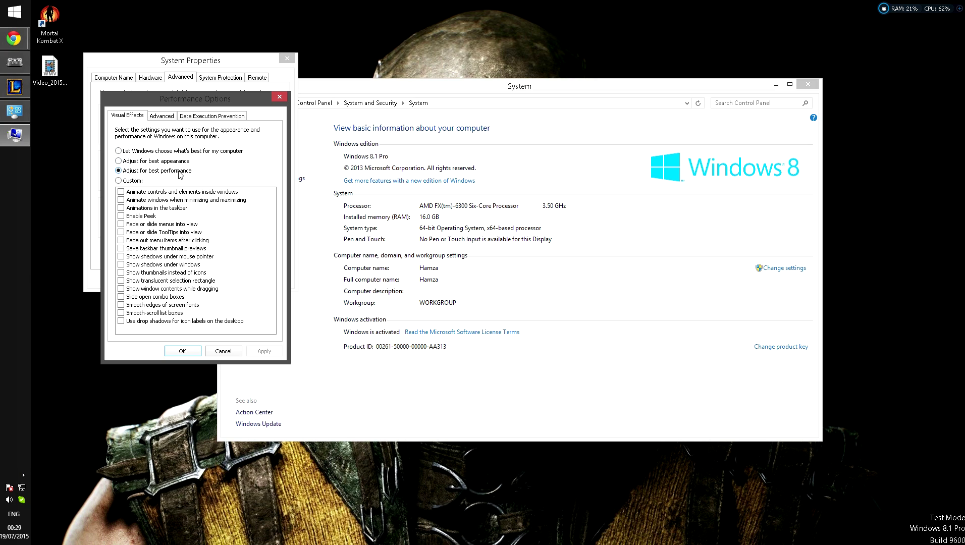
left_click(182, 351)
left_click(198, 281)
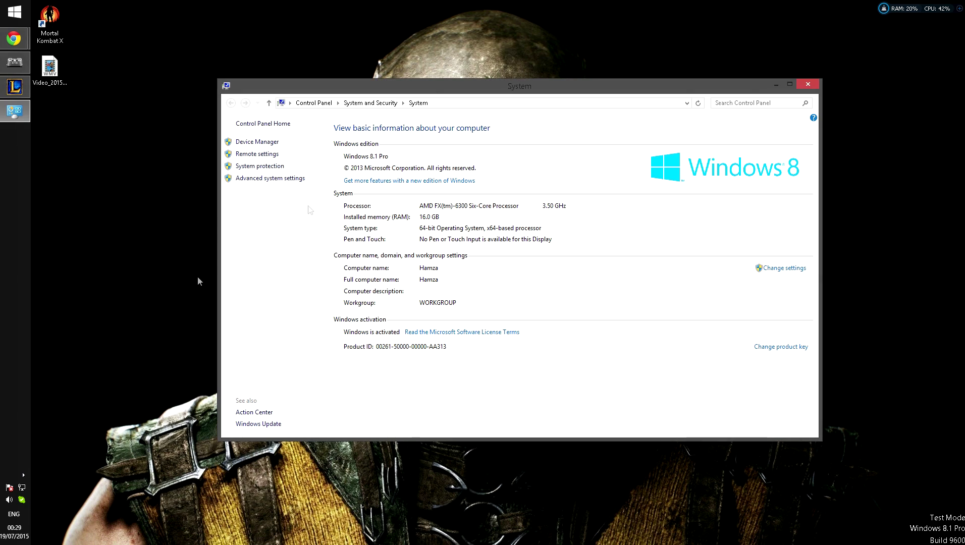
left_click(805, 84)
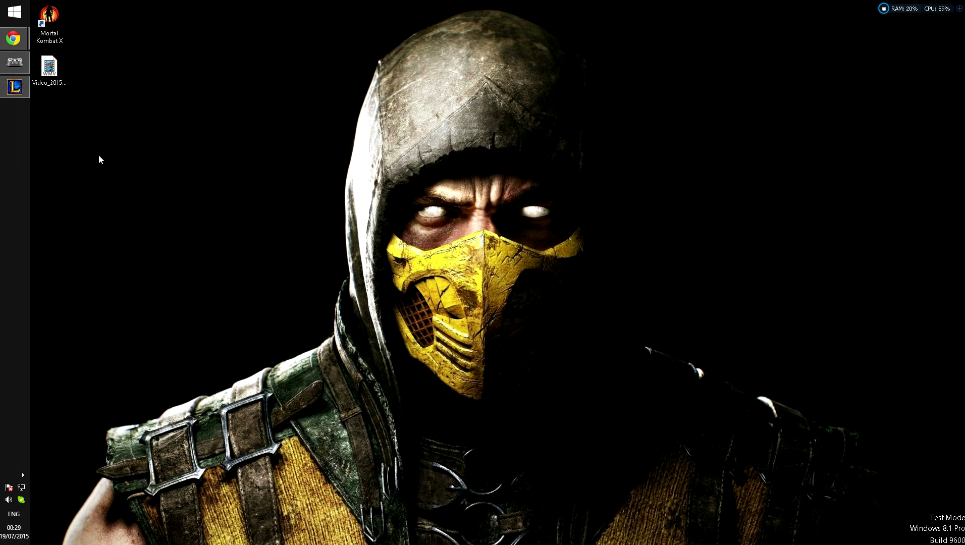
key("super")
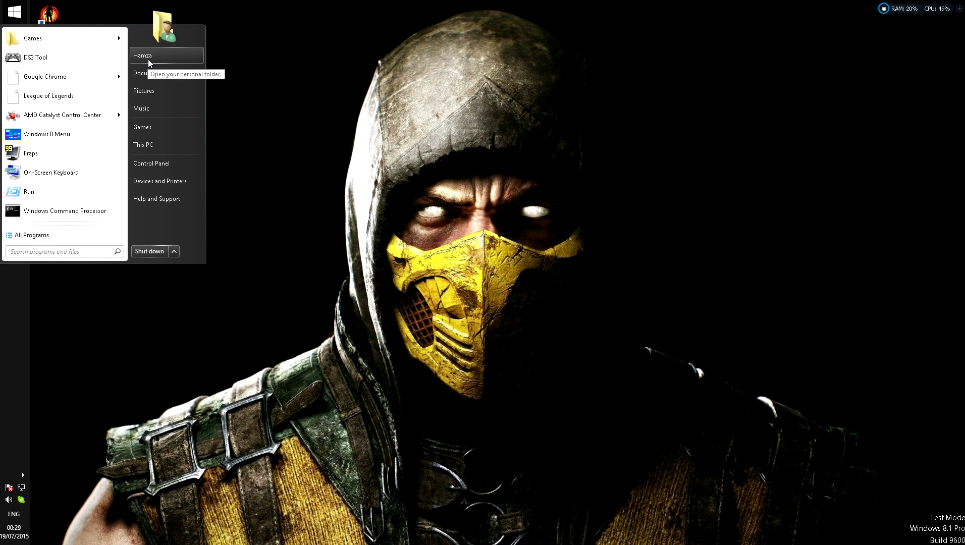
left_click(147, 59)
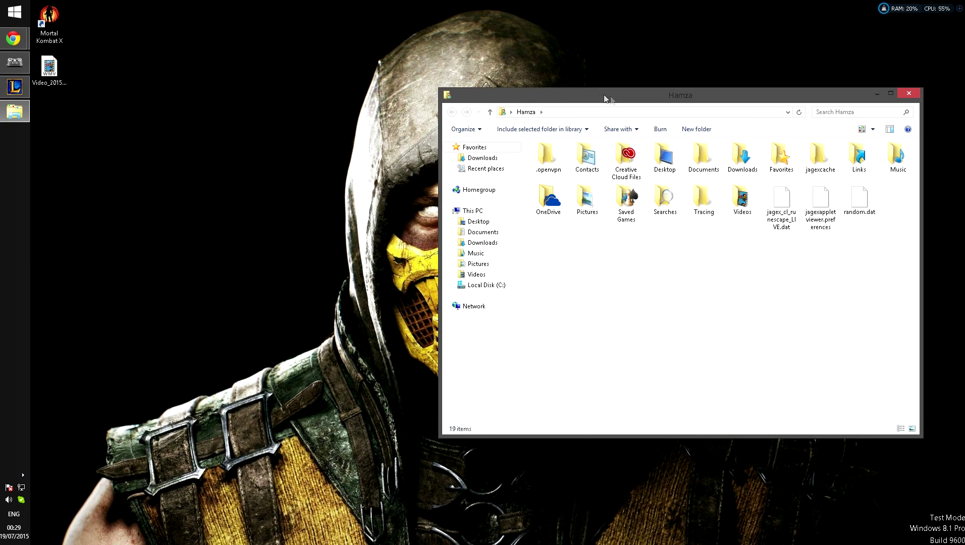
left_click_drag(626, 98, 468, 105)
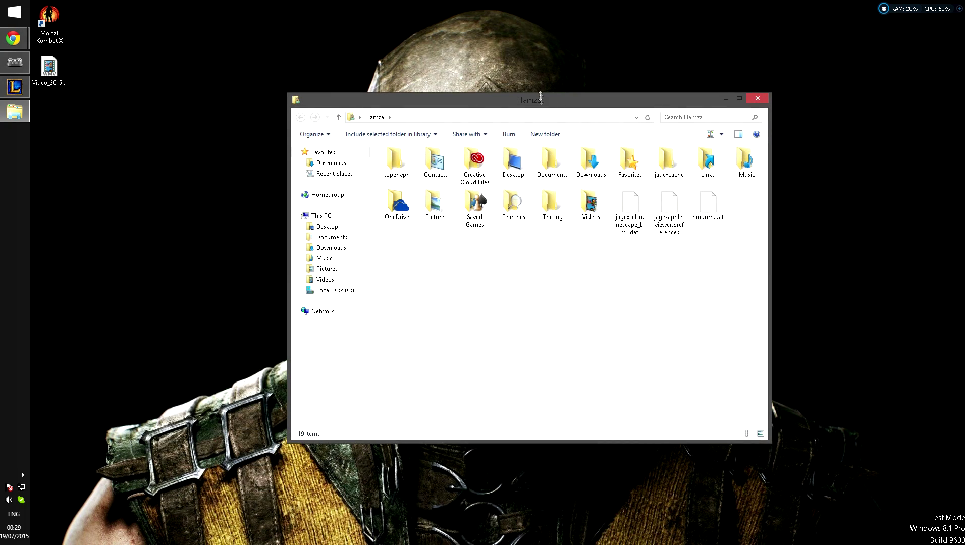
left_click(757, 97)
left_click(14, 112)
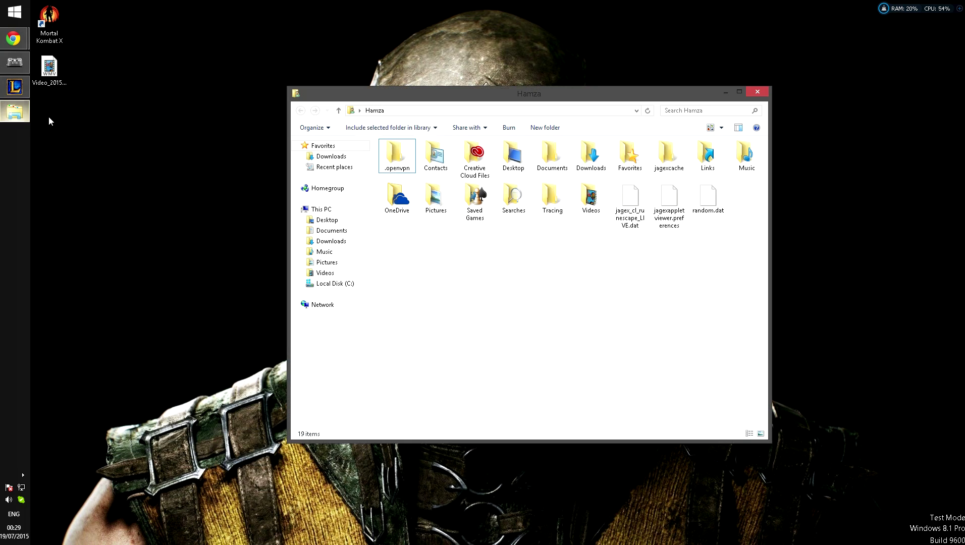
left_click(14, 113)
left_click(14, 112)
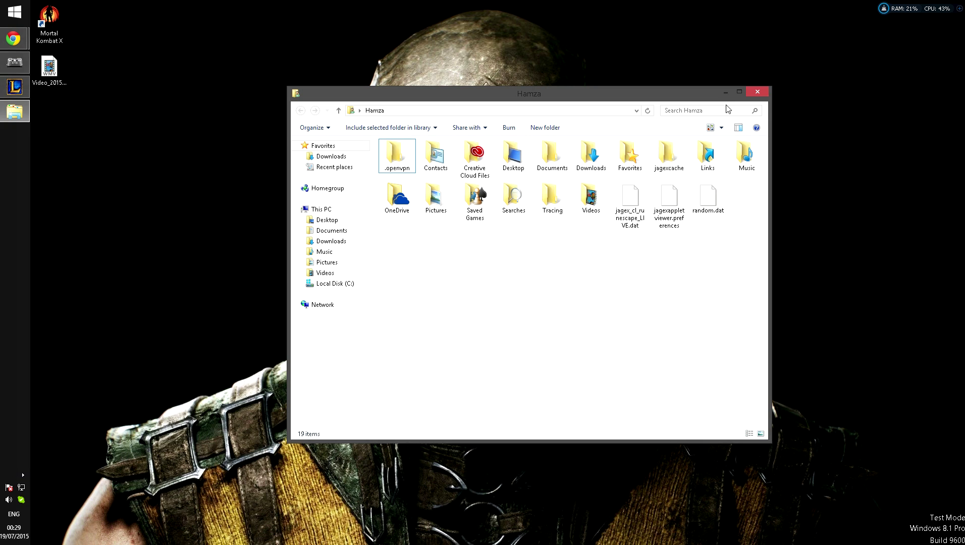
left_click(725, 93)
left_click(15, 112)
left_click(726, 94)
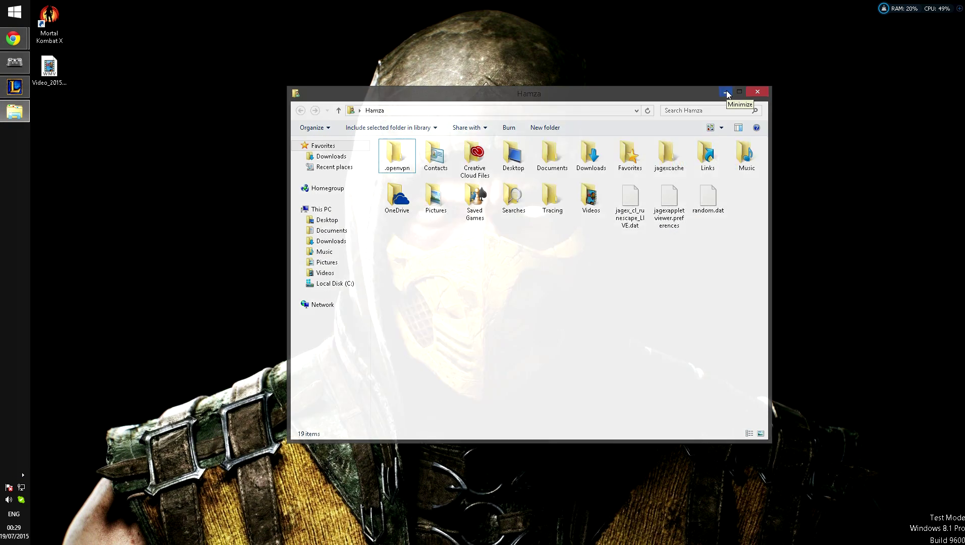
key("alt+Tab")
left_click(725, 94)
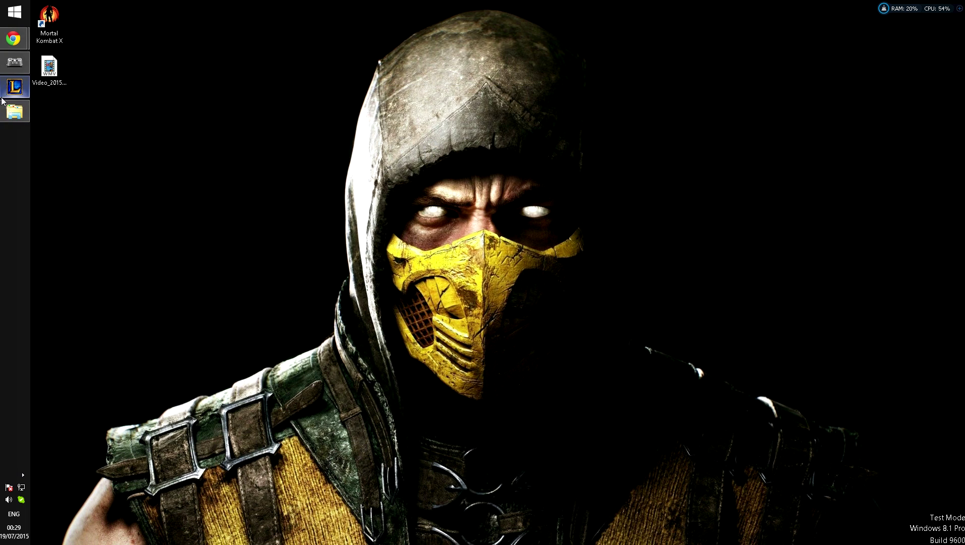
left_click(11, 113)
left_click_drag(9, 113, 14, 37)
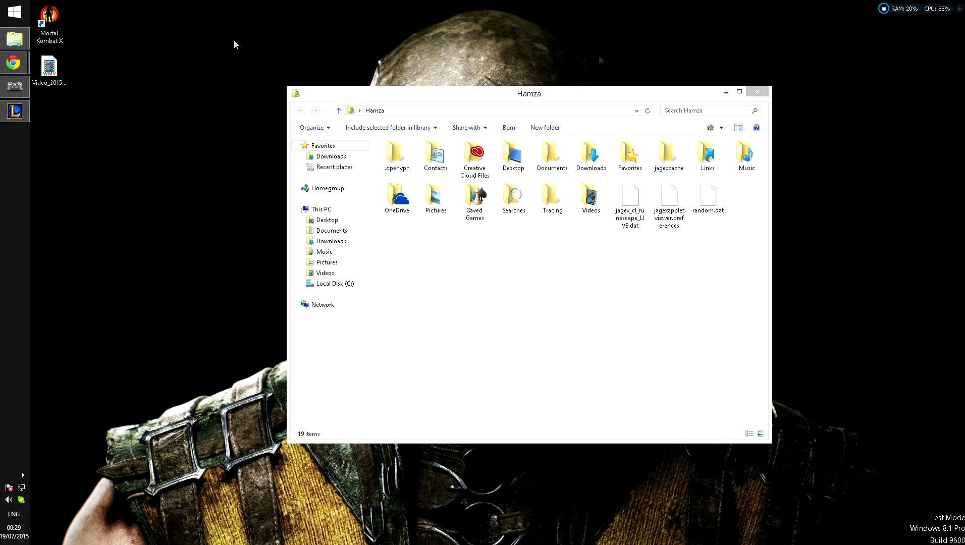
left_click(758, 92)
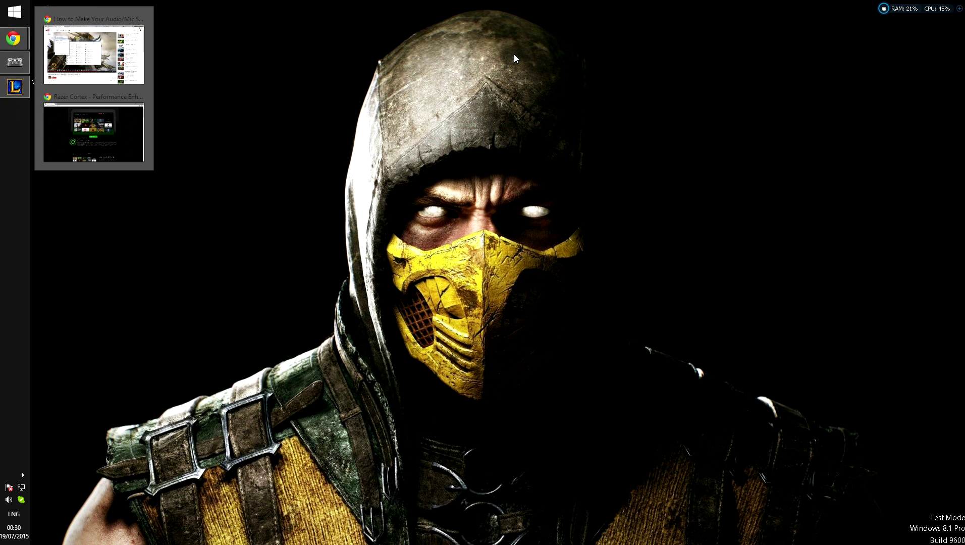
mouse_move(14, 38)
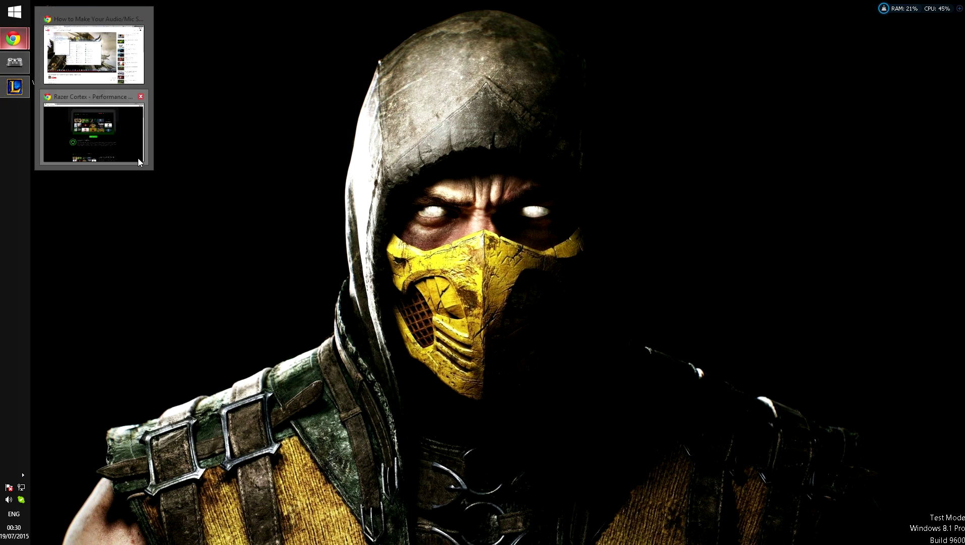
View the Razer Cortex page in Chrome, then show the desktop and hidden tray icons.
left_click(124, 149)
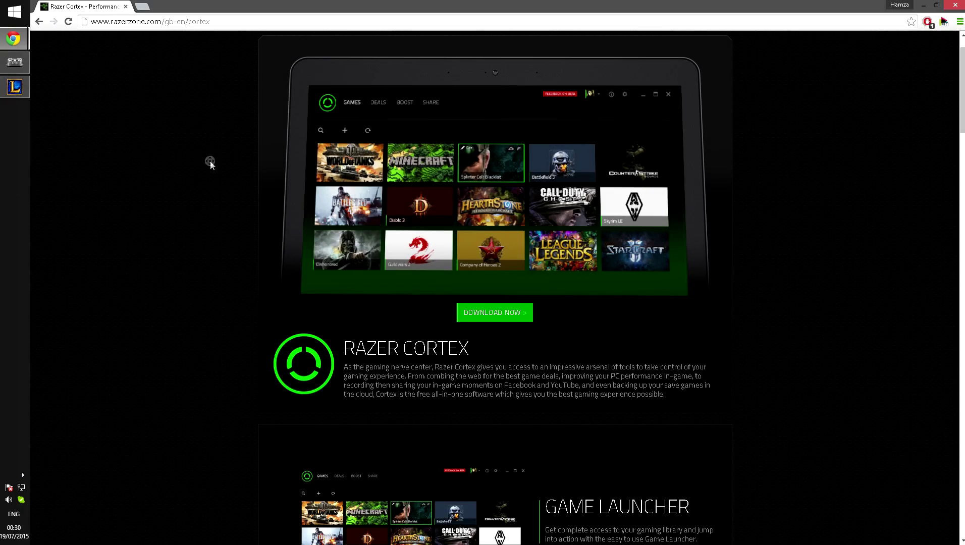
scroll(166, 141, "down", 2)
scroll(175, 129, "up", 3)
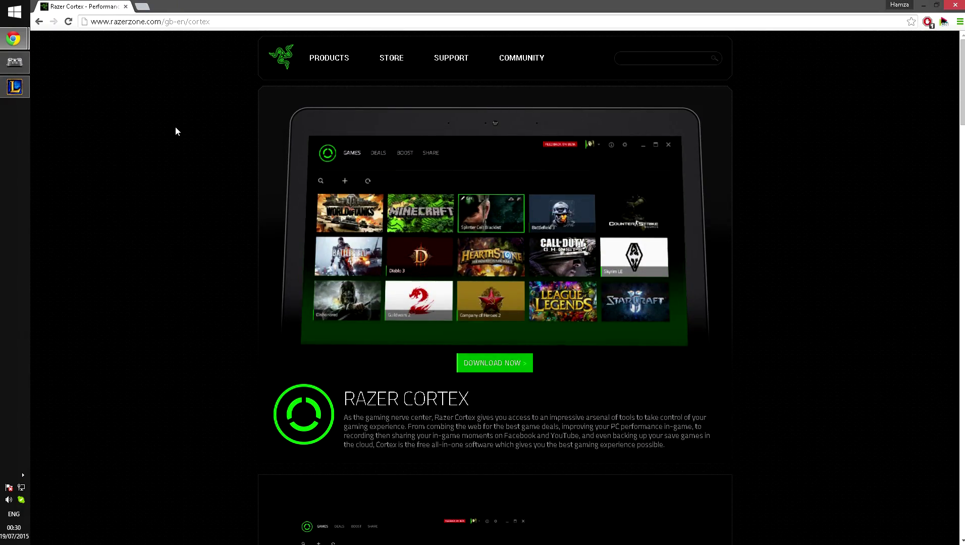
scroll(175, 131, "down", 1)
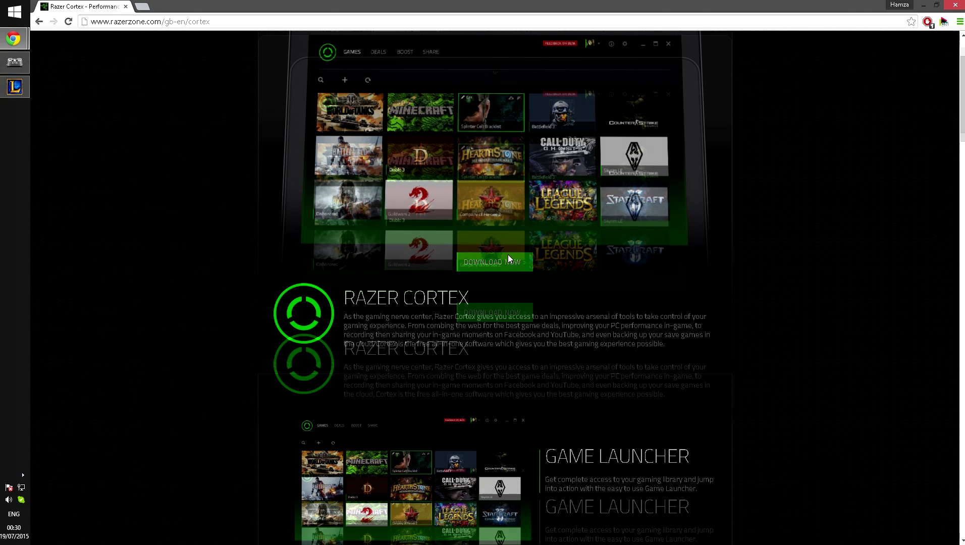
scroll(508, 259, "up", 2)
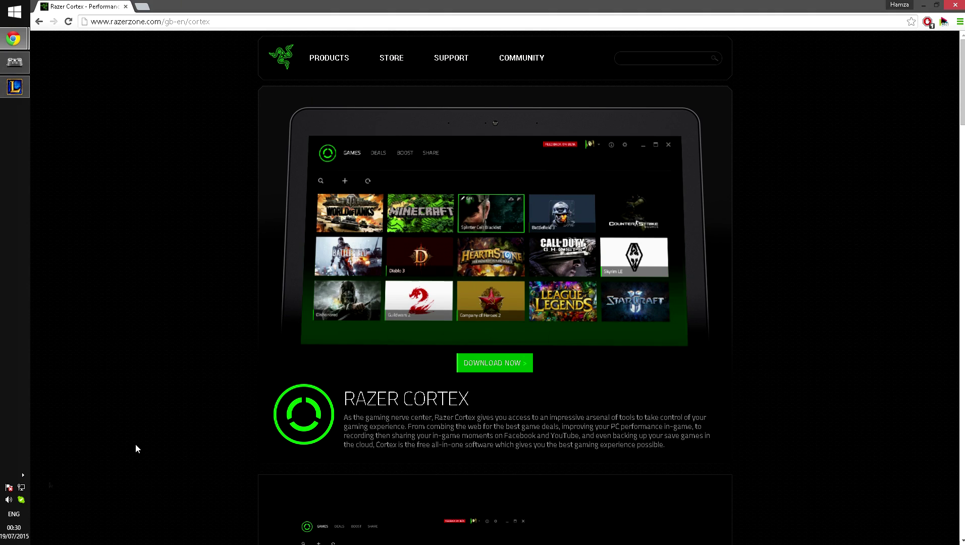
key("super+d")
left_click(23, 475)
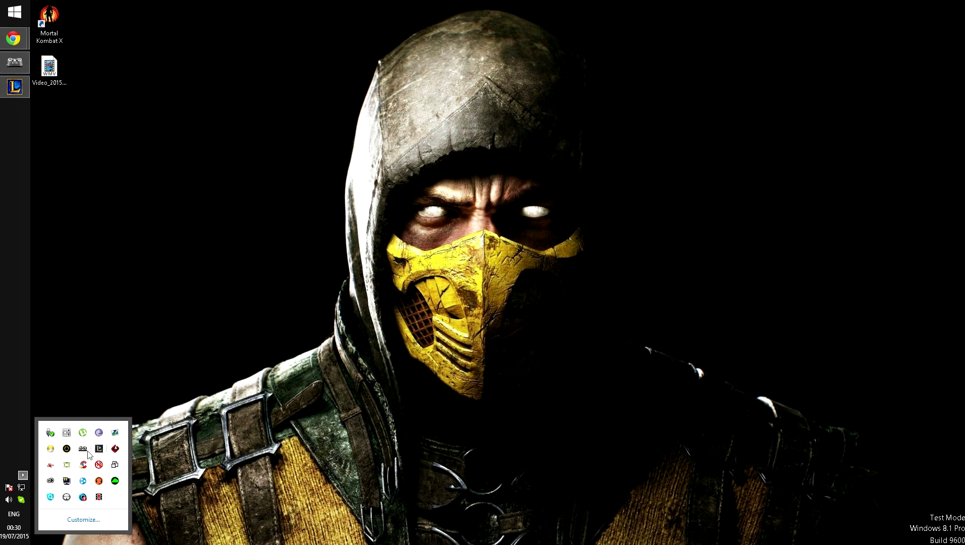
In Razer Cortex's Boost section, run Restore Now then Boost Now, and close Cortex.
left_click(66, 449)
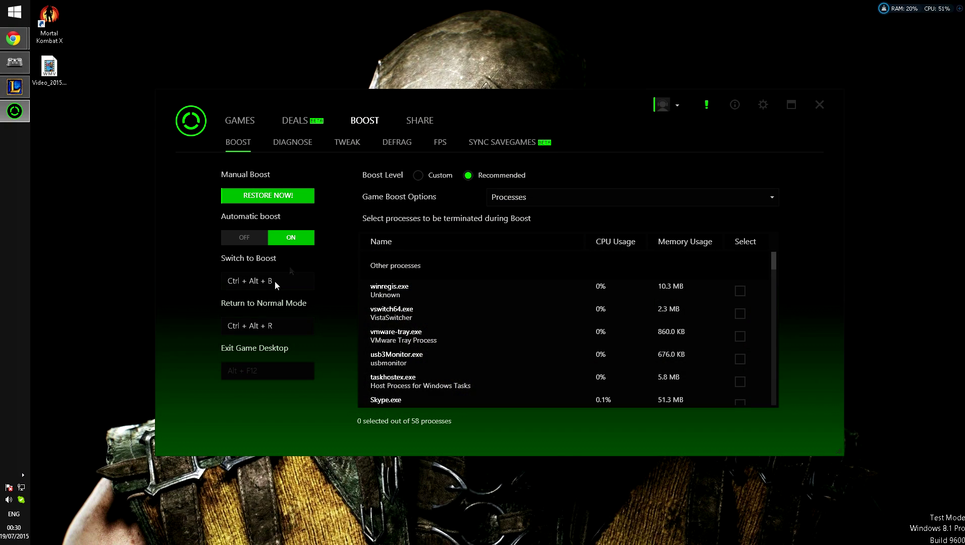
left_click(239, 121)
scroll(716, 229, "down", 1)
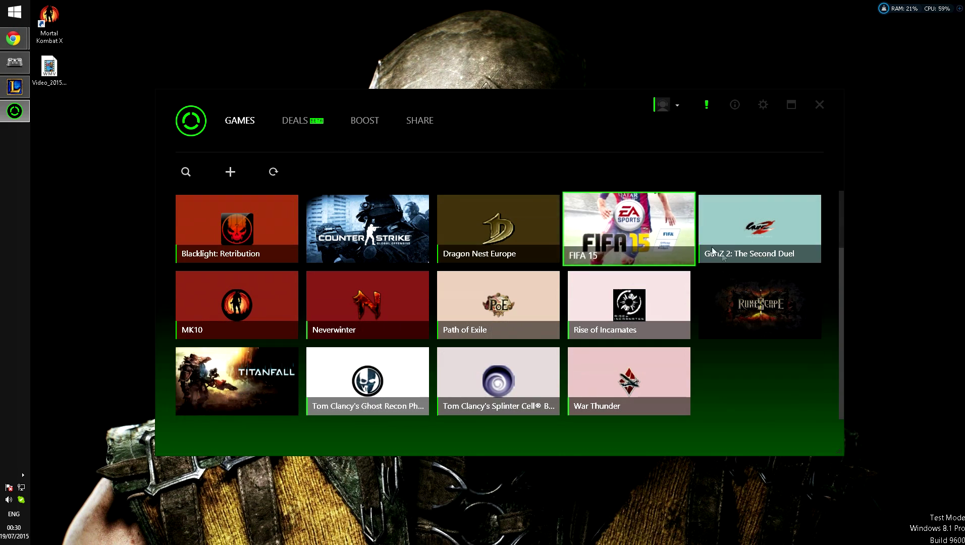
scroll(759, 385, "up", 1)
scroll(761, 389, "down", 1)
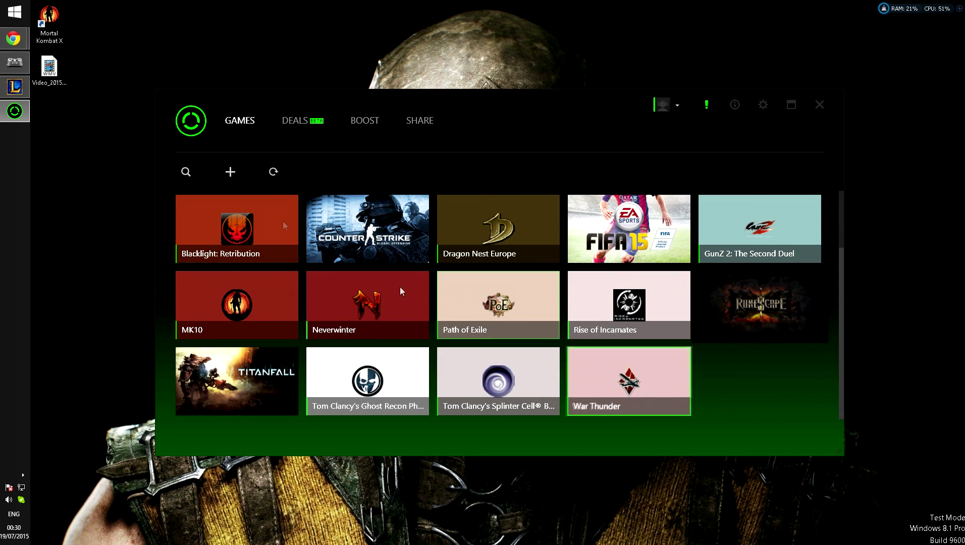
left_click(362, 124)
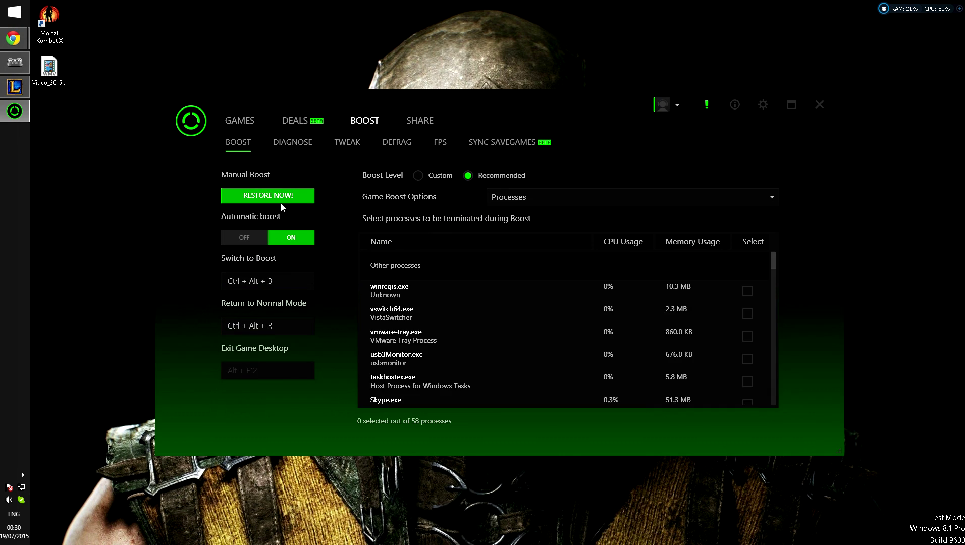
left_click(268, 195)
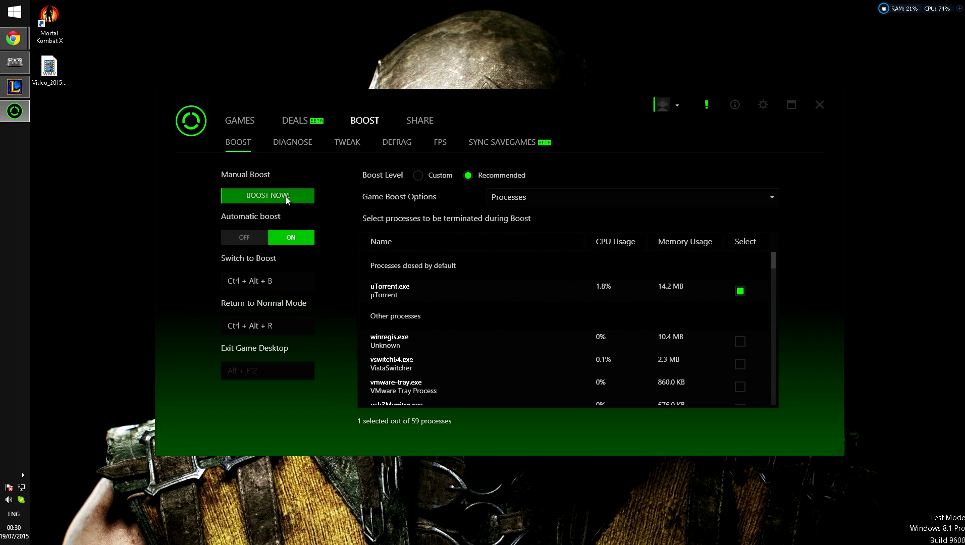
left_click(267, 195)
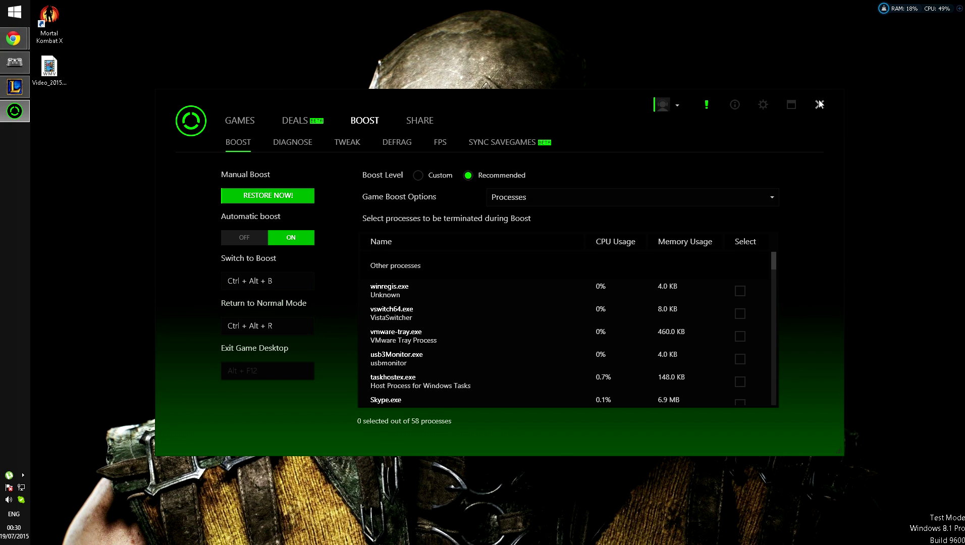
left_click(820, 104)
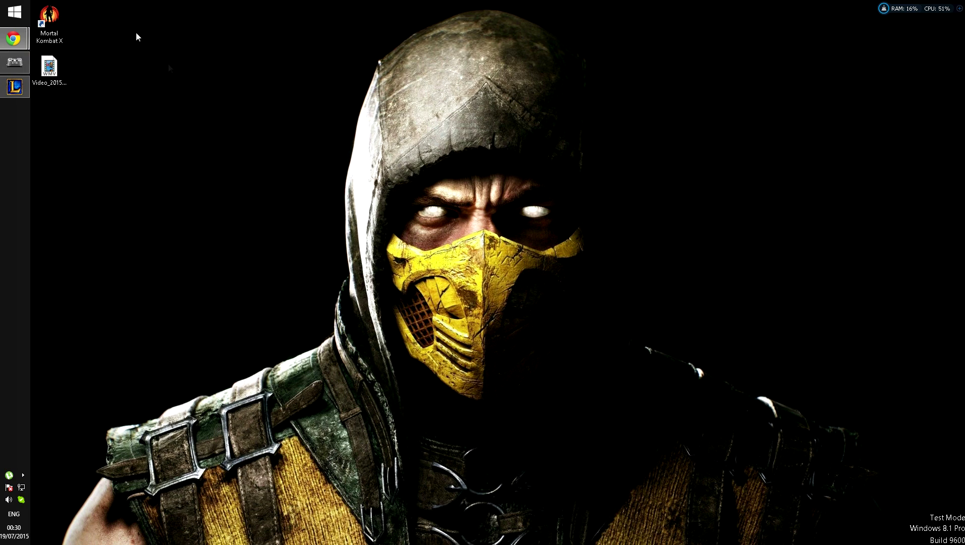
Launch Mortal Kombat X from its desktop shortcut and pass the title screen.
double_click(61, 38)
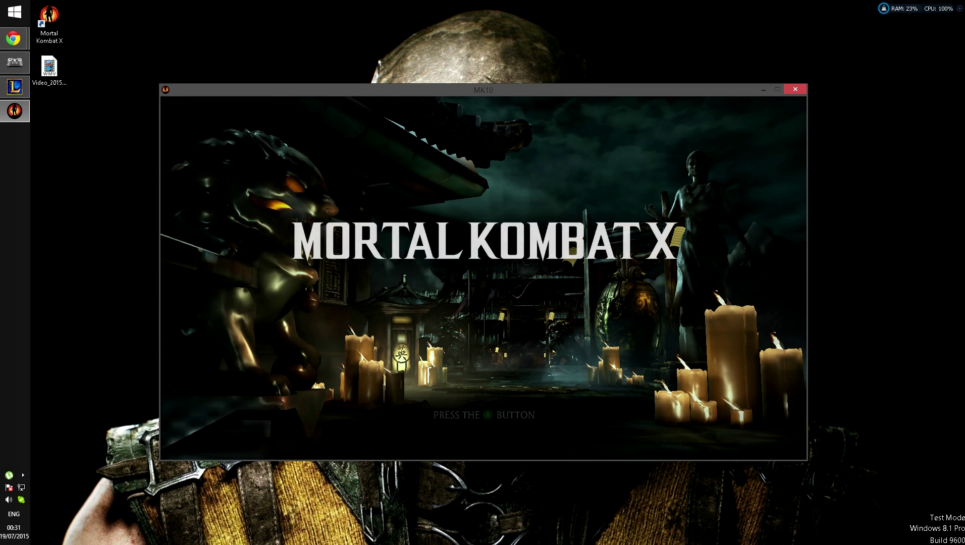
key("Return")
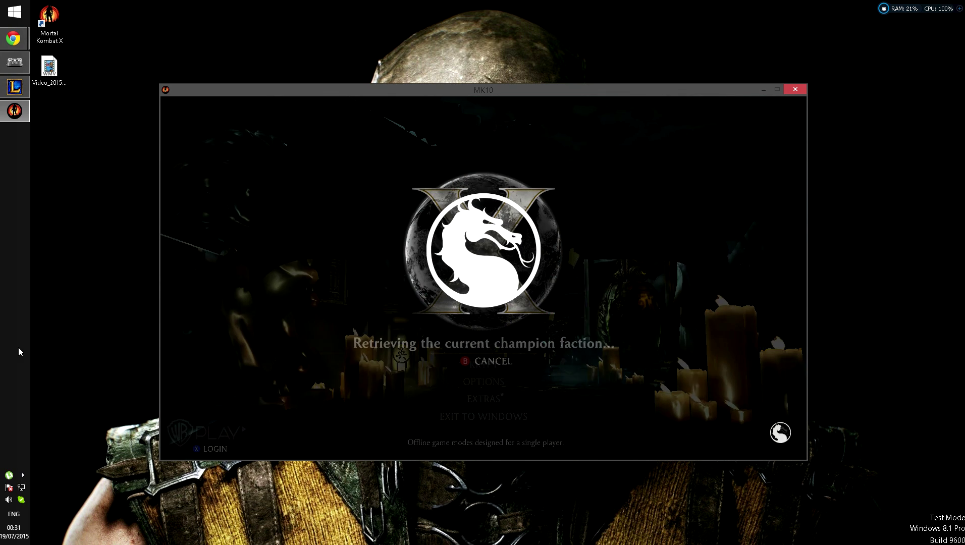
Change MK10.exe's priority in Task Manager's Details list, then close Task Manager.
right_click(13, 221)
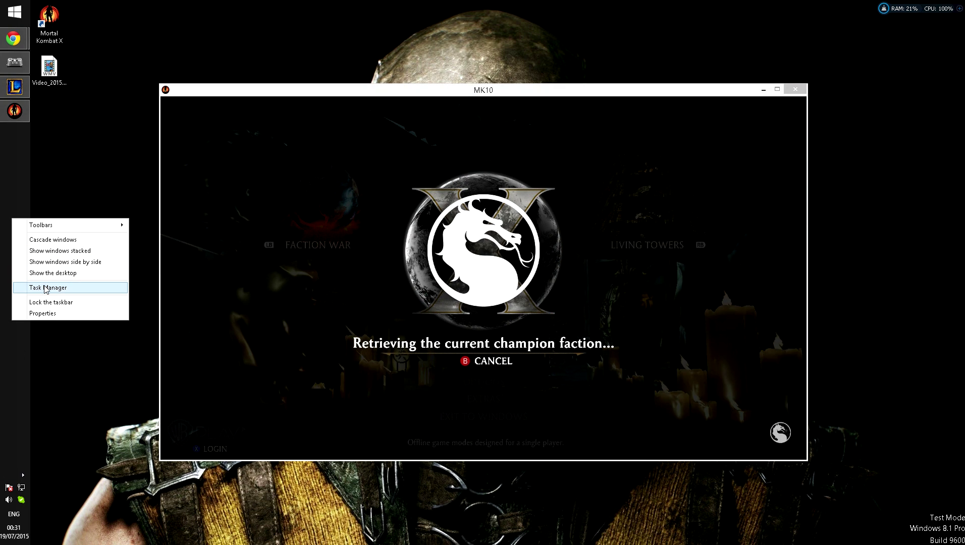
left_click(35, 287)
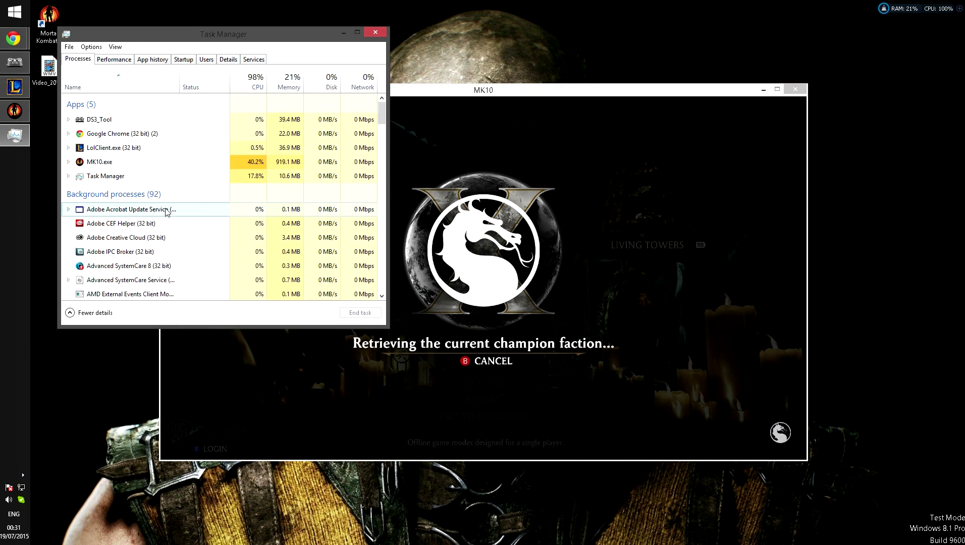
left_click(90, 164)
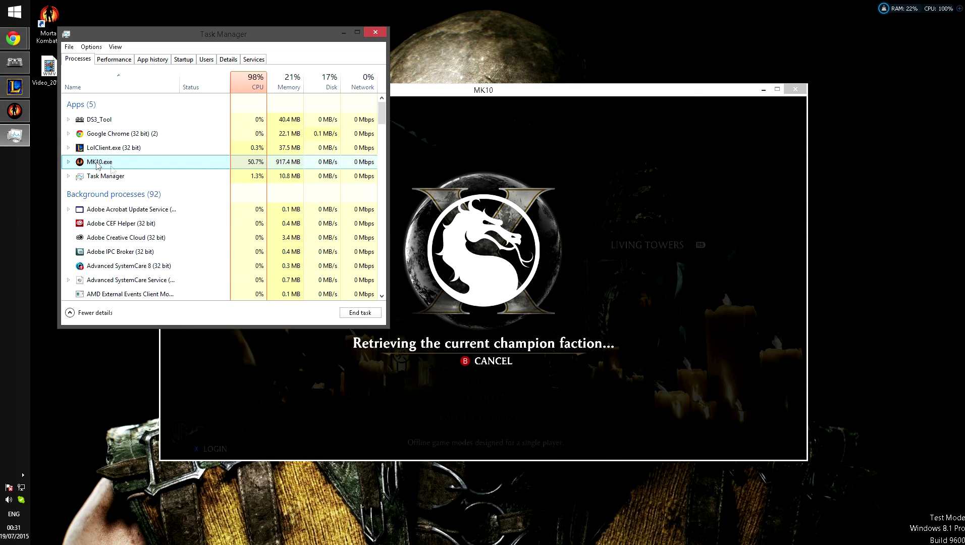
right_click(107, 163)
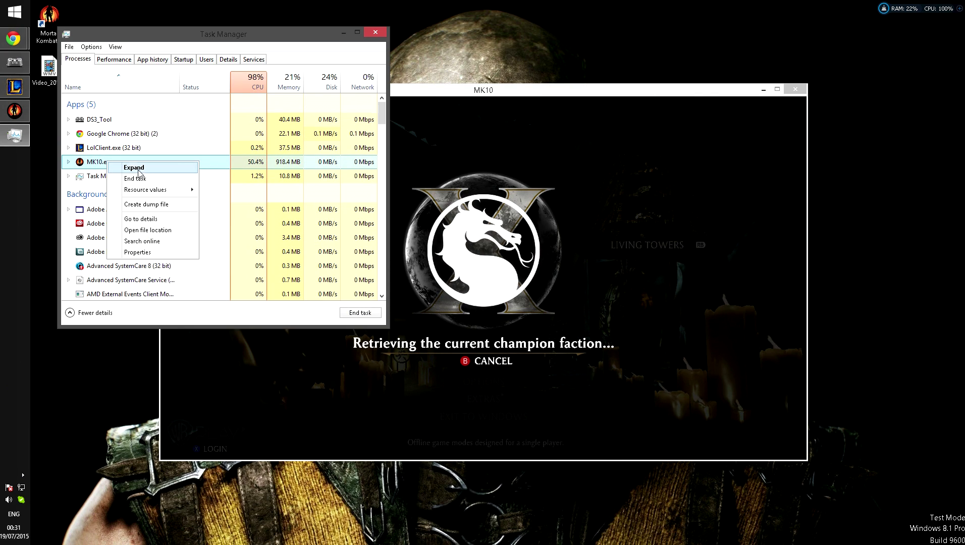
left_click(140, 218)
right_click(88, 289)
mouse_move(118, 322)
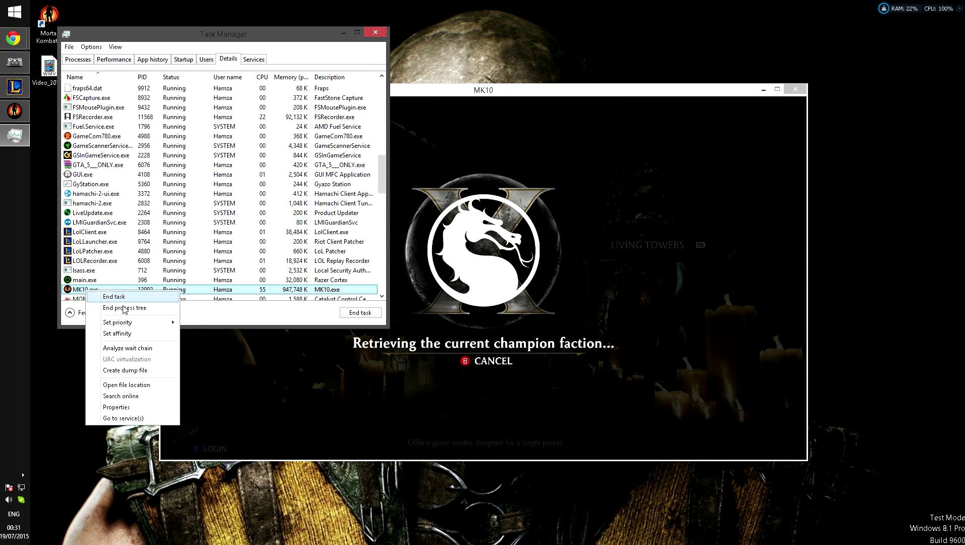
left_click(200, 333)
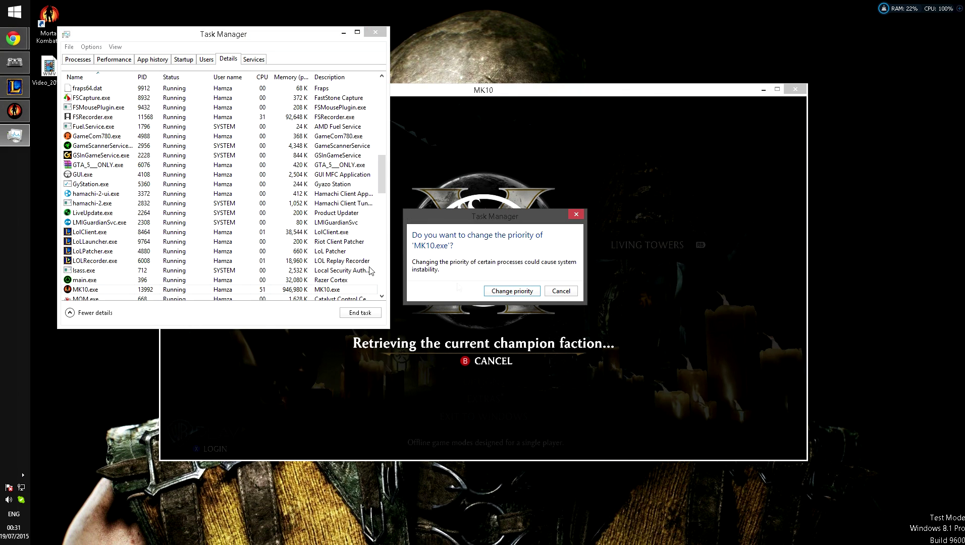
left_click(510, 291)
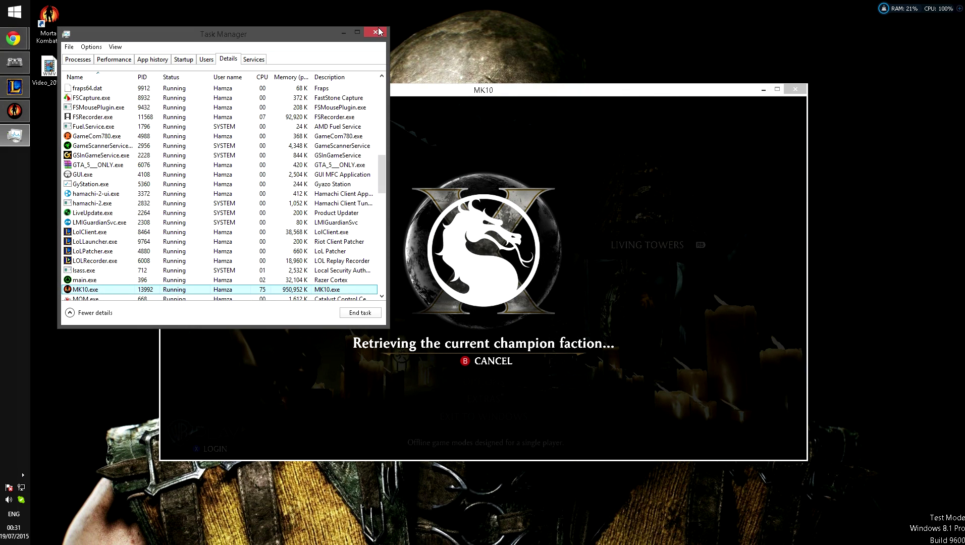
left_click(375, 32)
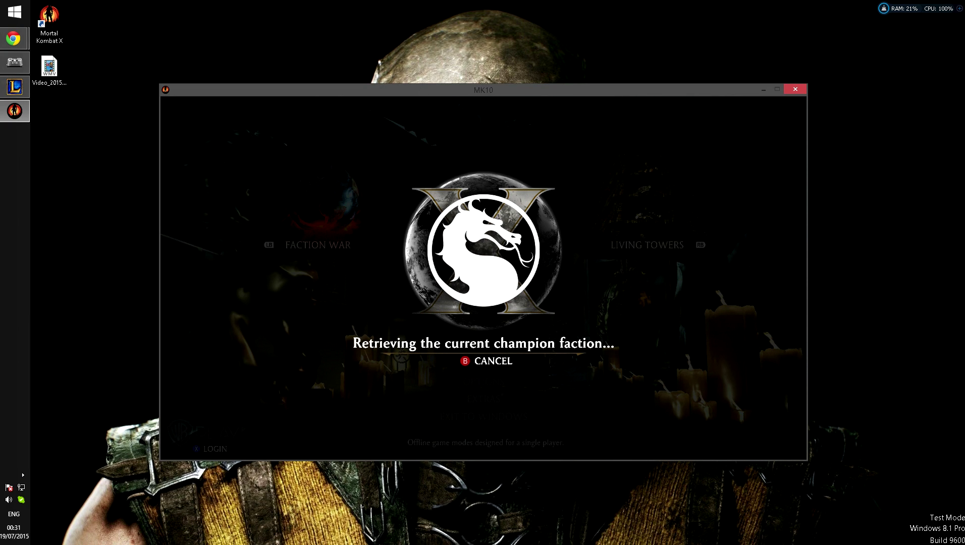
Navigate the game menu to Options > PC Video.
key("Down")
key("Down")
key("Down")
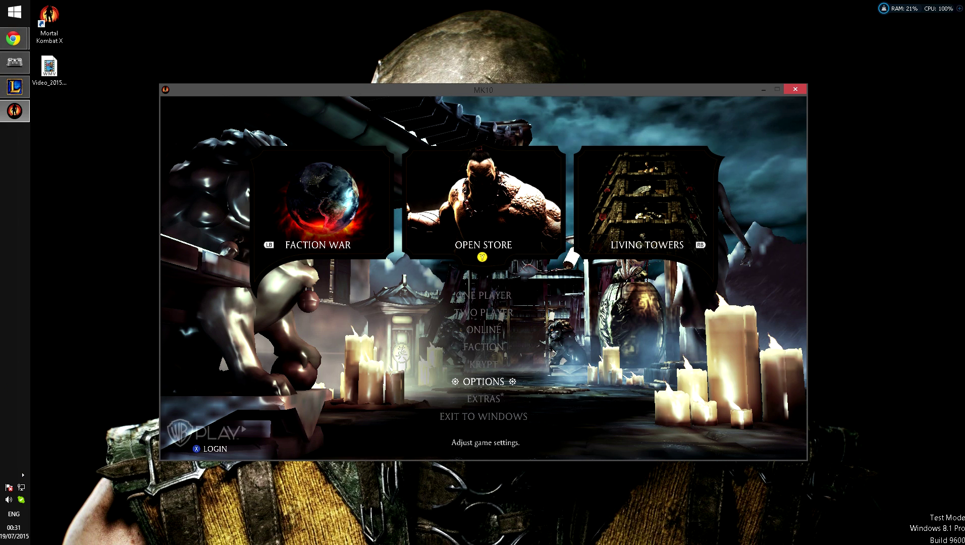
key("Return")
key("Down")
key("Down")
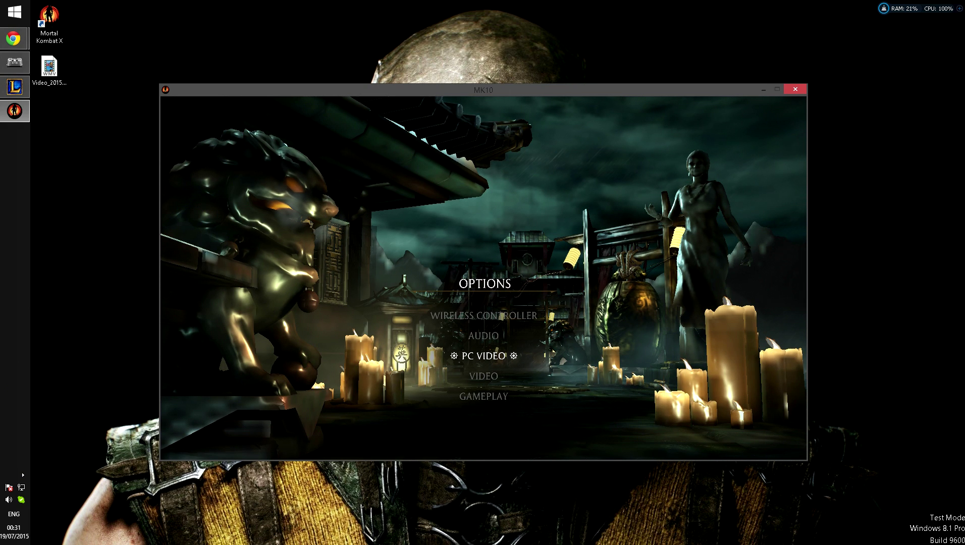
key("Return")
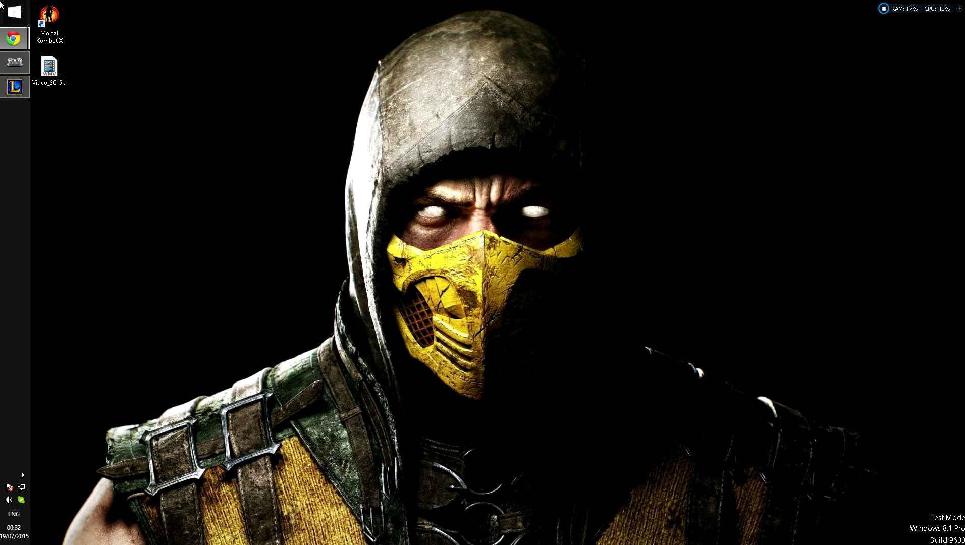
Run %appdata% from the Start menu's Run box to open the Roaming folder.
left_click(14, 12)
left_click(426, 69)
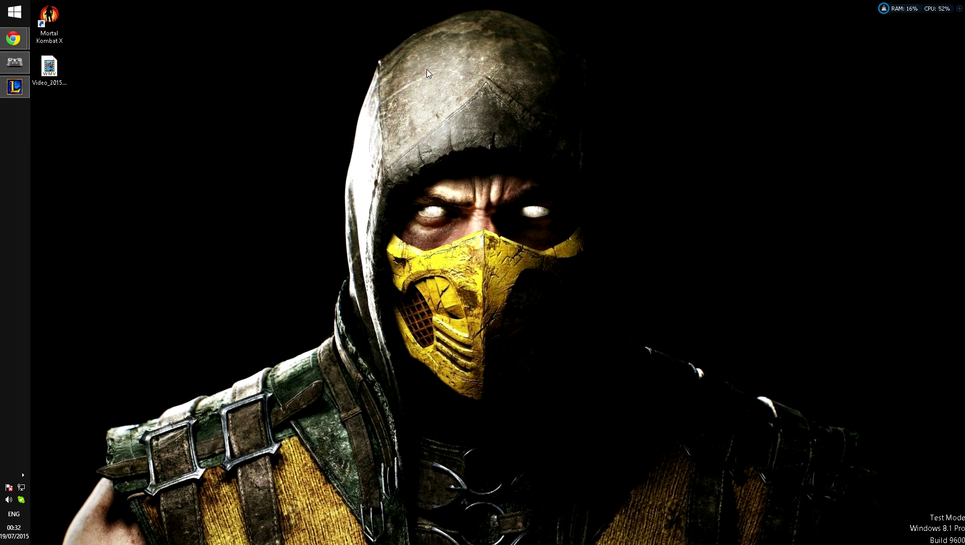
left_click(14, 12)
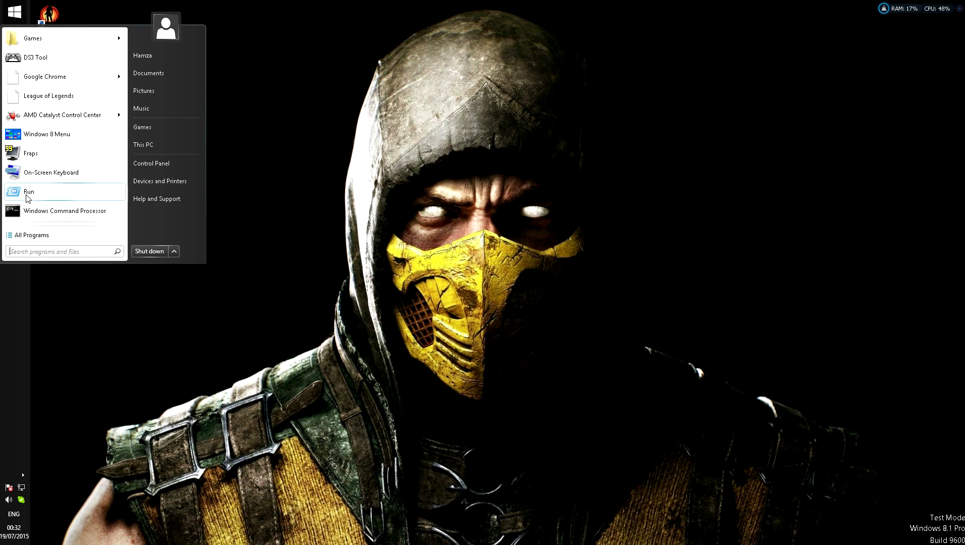
left_click(28, 194)
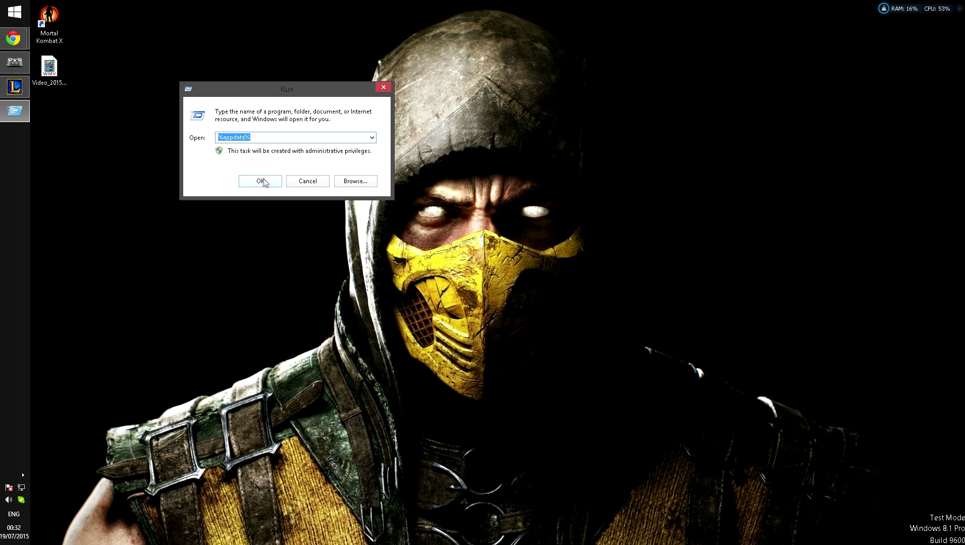
type("%")
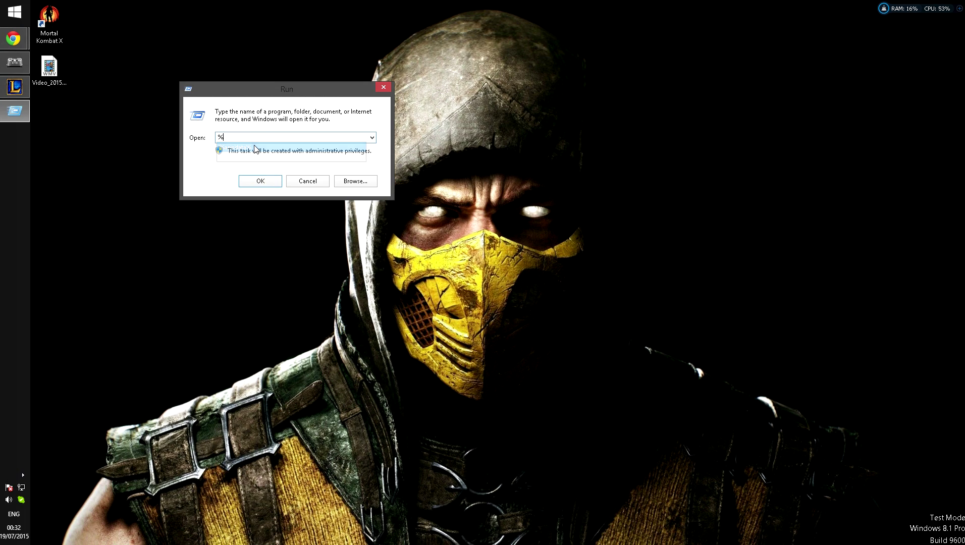
type("appdata%")
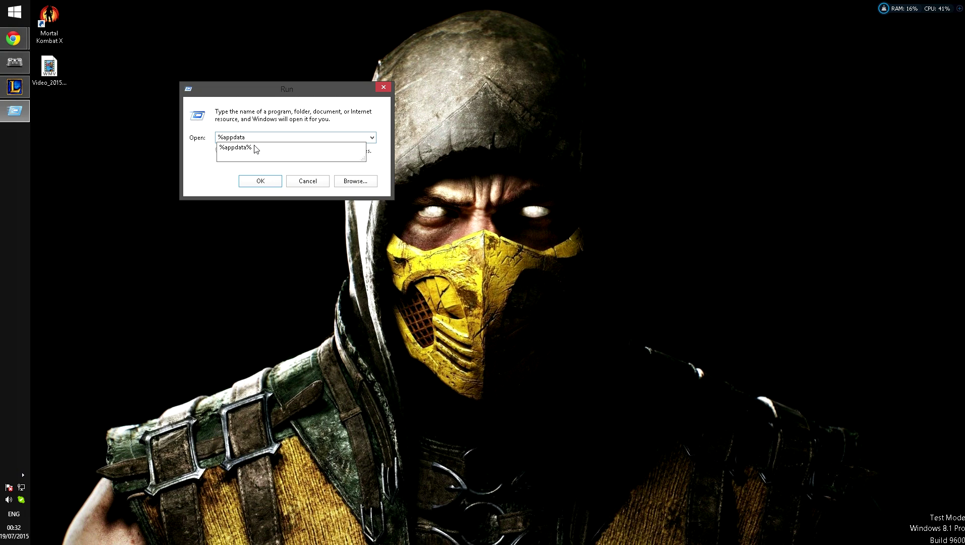
left_click(258, 179)
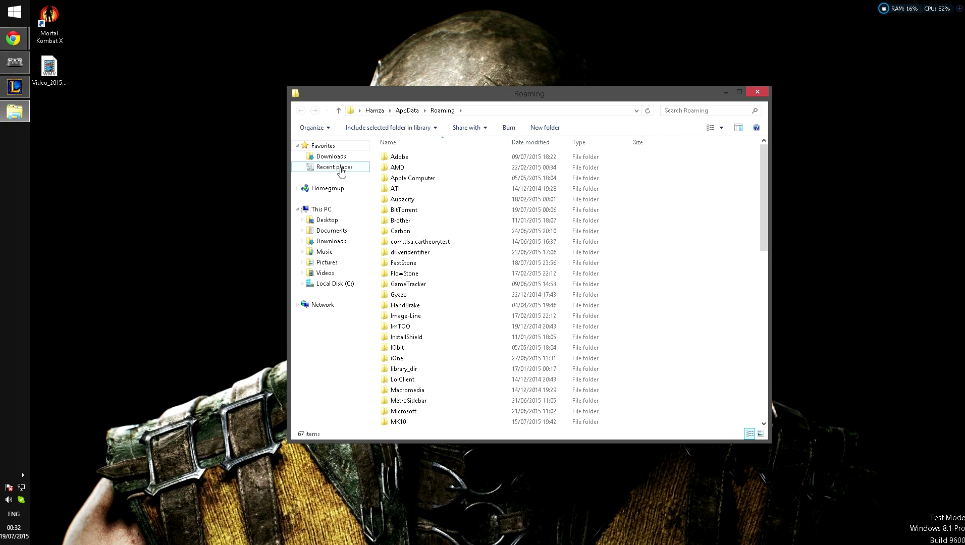
Open the MK10 folder and open options.ini in Notepad.
left_click(396, 209)
scroll(432, 349, "down", 2)
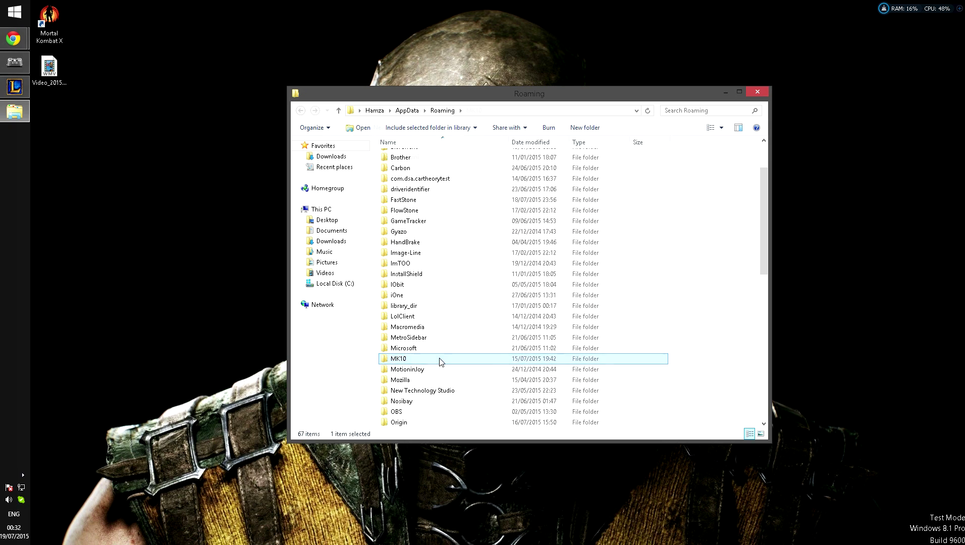
double_click(422, 359)
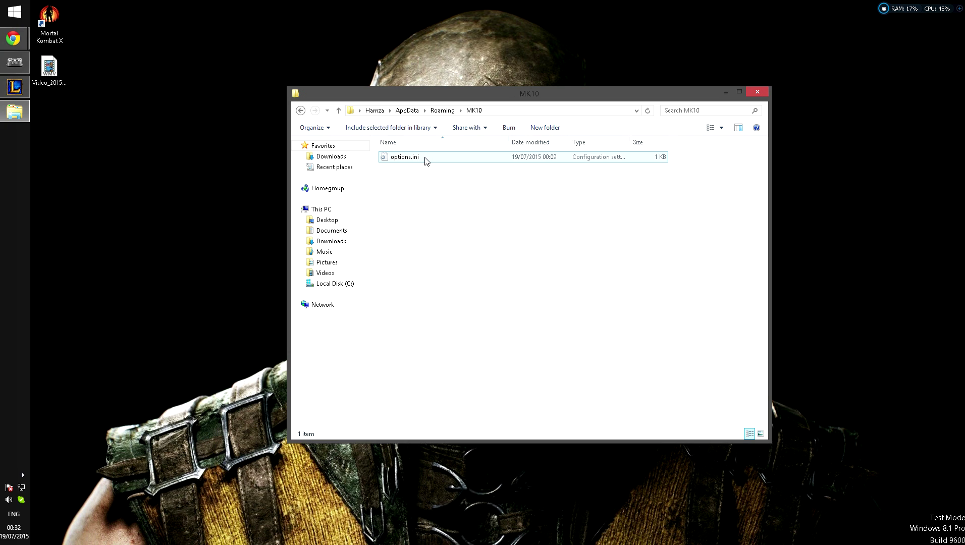
left_click(420, 159)
right_click(413, 158)
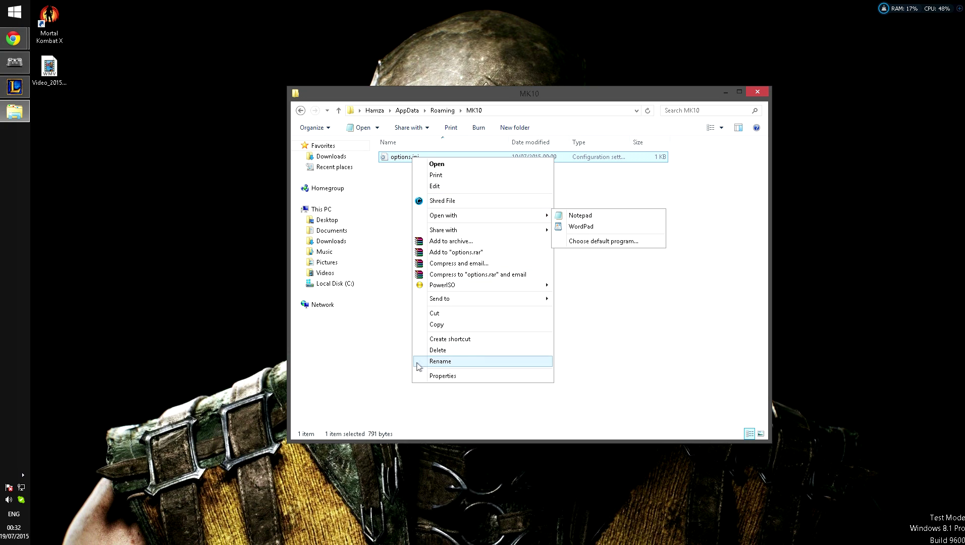
left_click(468, 376)
left_click(481, 349)
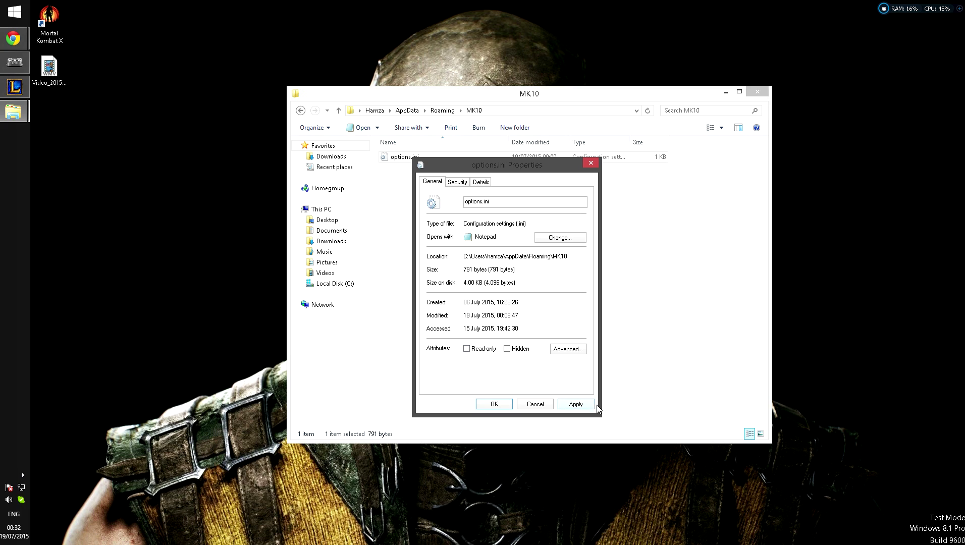
left_click(494, 404)
right_click(386, 158)
mouse_move(418, 216)
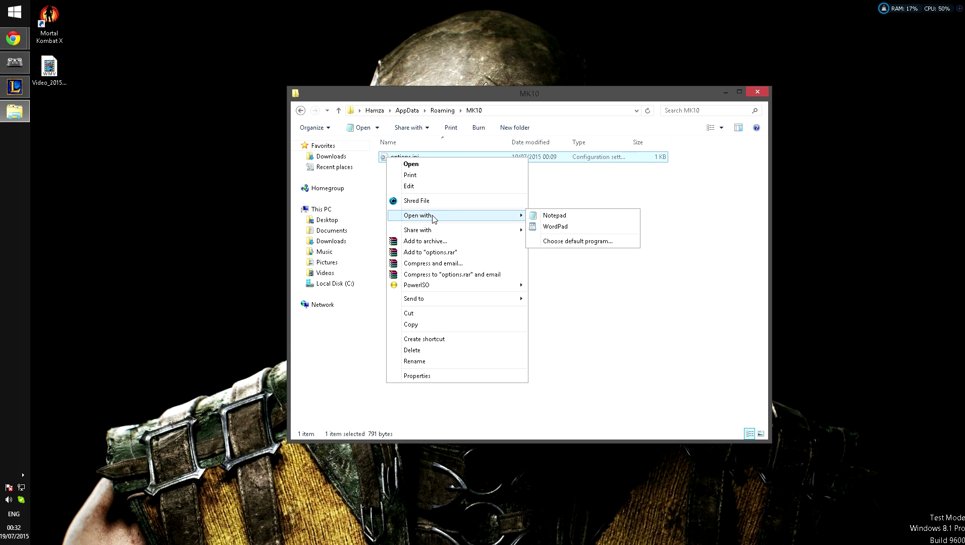
left_click(544, 216)
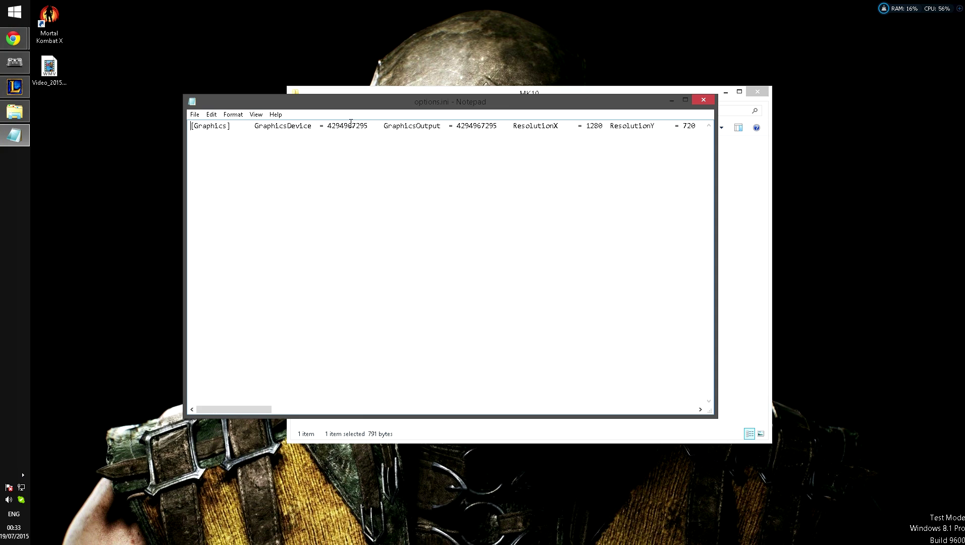
mouse_move(242, 408)
left_mouse_down()
mouse_move(291, 400)
mouse_move(242, 380)
left_mouse_up()
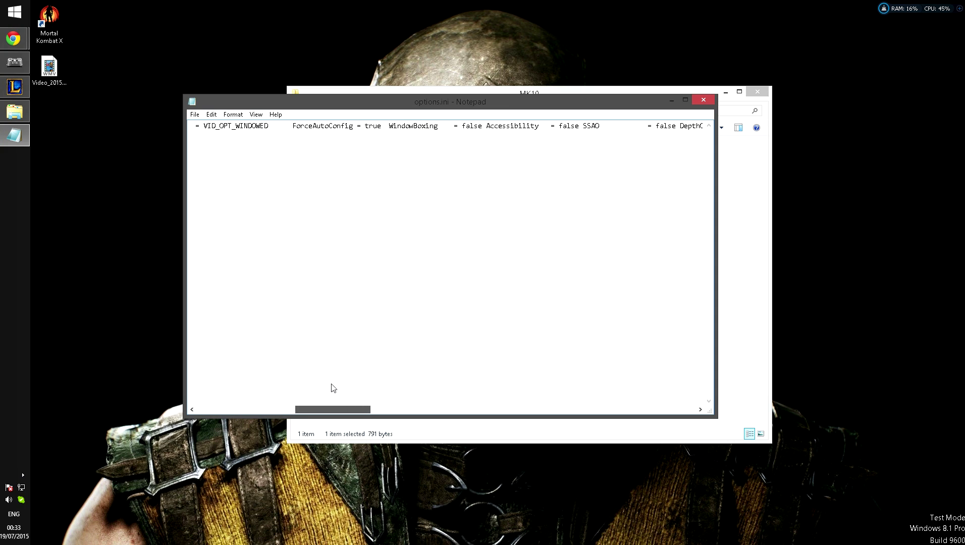
left_click_drag(243, 380, 363, 408)
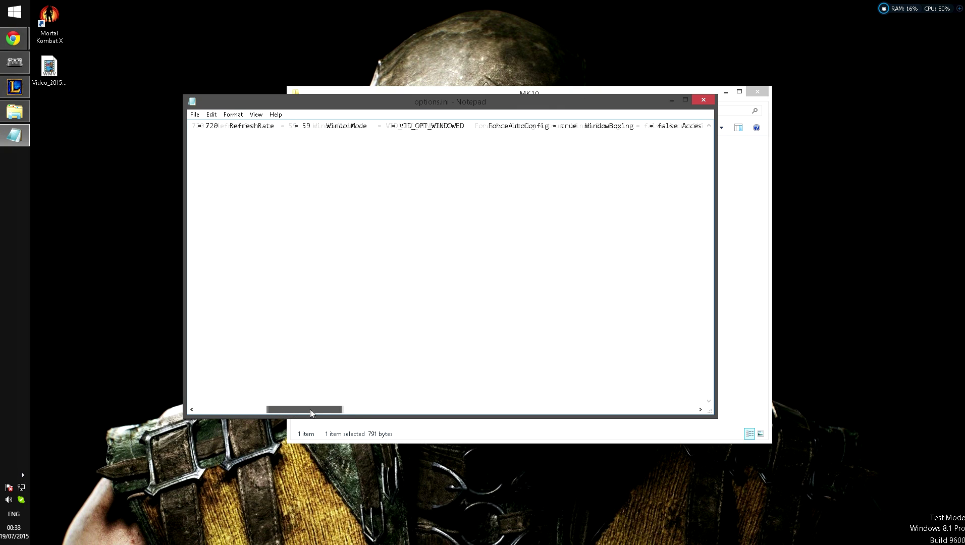
left_click_drag(363, 409, 466, 403)
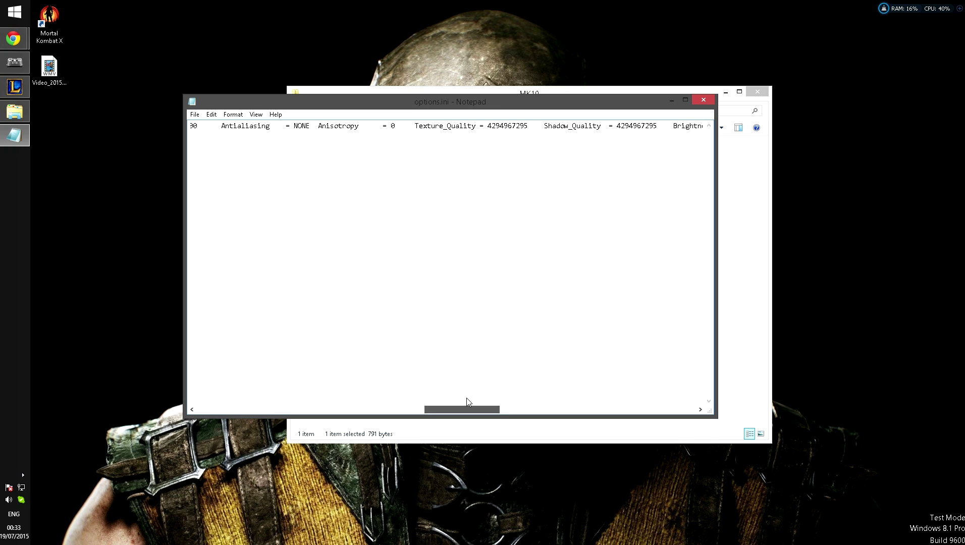
left_click_drag(467, 402, 495, 394)
left_click(285, 133)
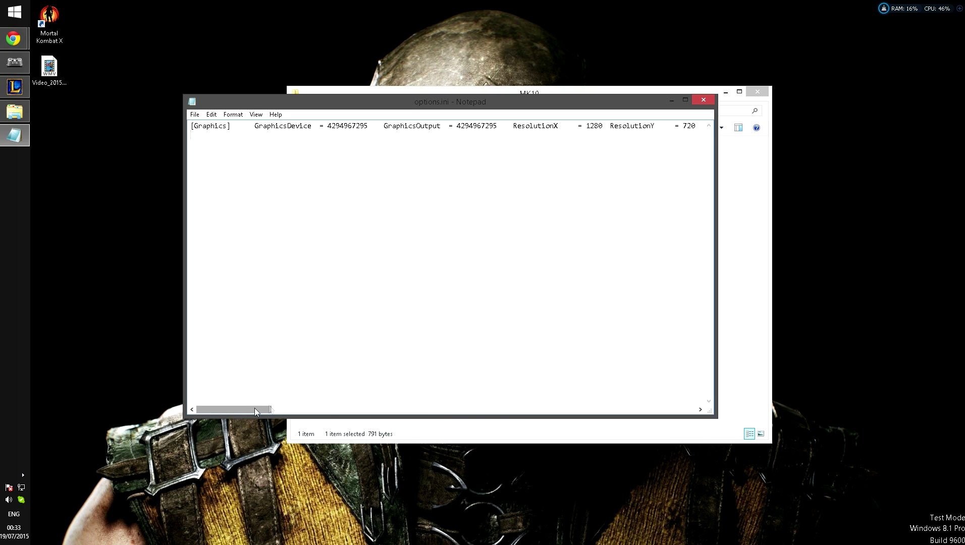
left_click_drag(255, 411, 483, 379)
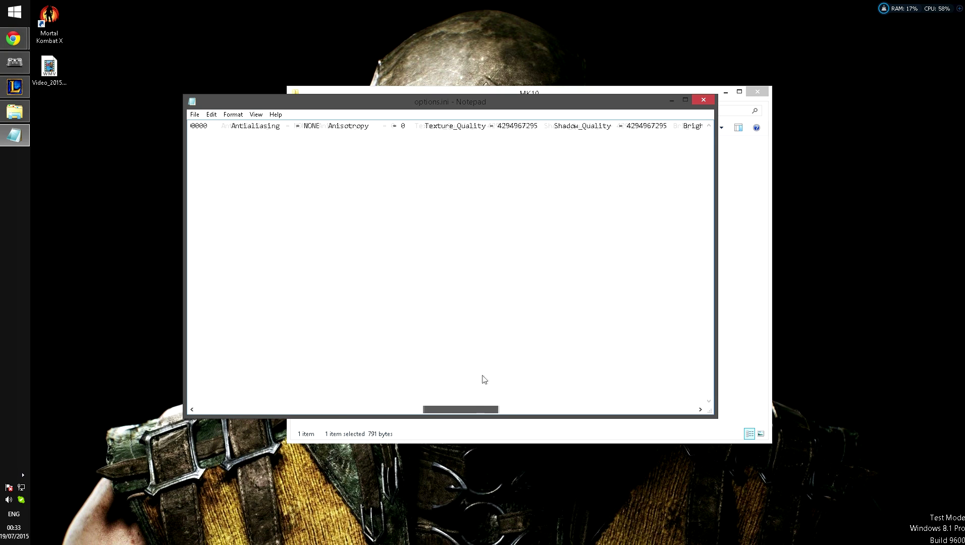
left_click_drag(483, 380, 509, 373)
left_click_drag(319, 125, 362, 128)
type("1")
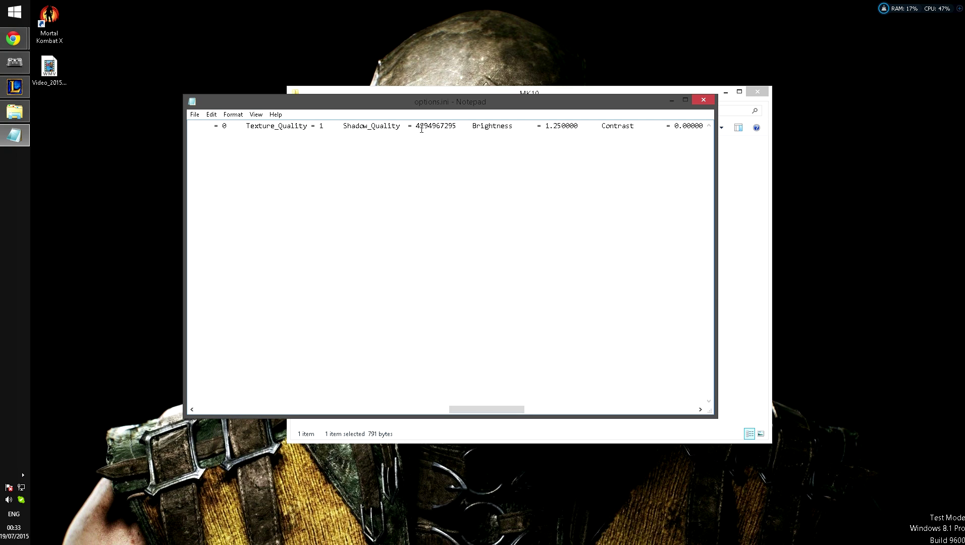
left_click_drag(421, 128, 362, 139)
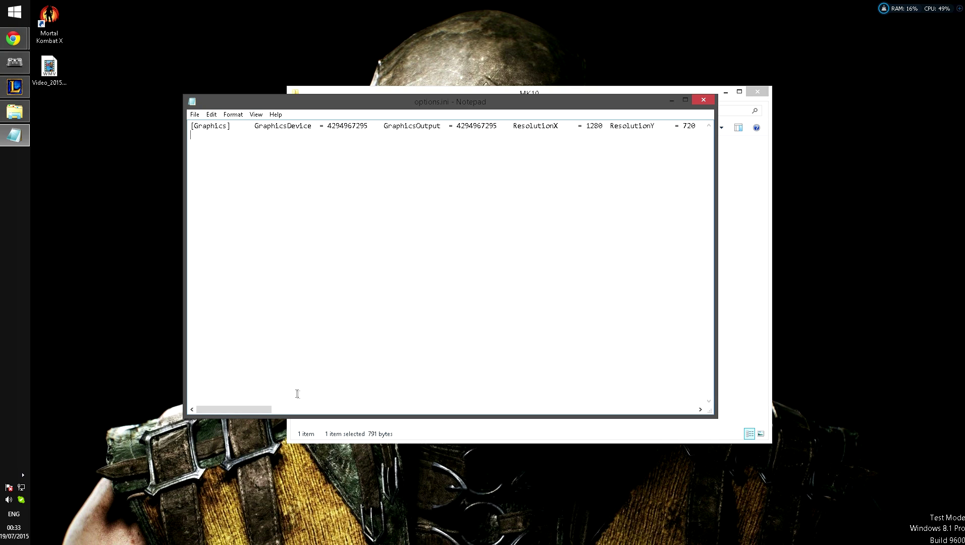
double_click(407, 101)
left_click_drag(136, 539, 519, 495)
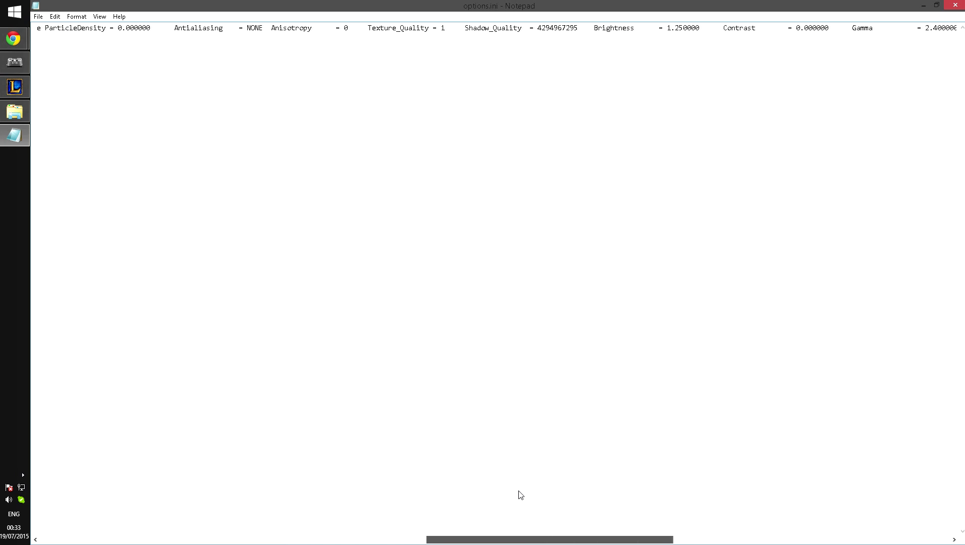
left_click_drag(519, 495, 519, 493)
left_click(453, 28)
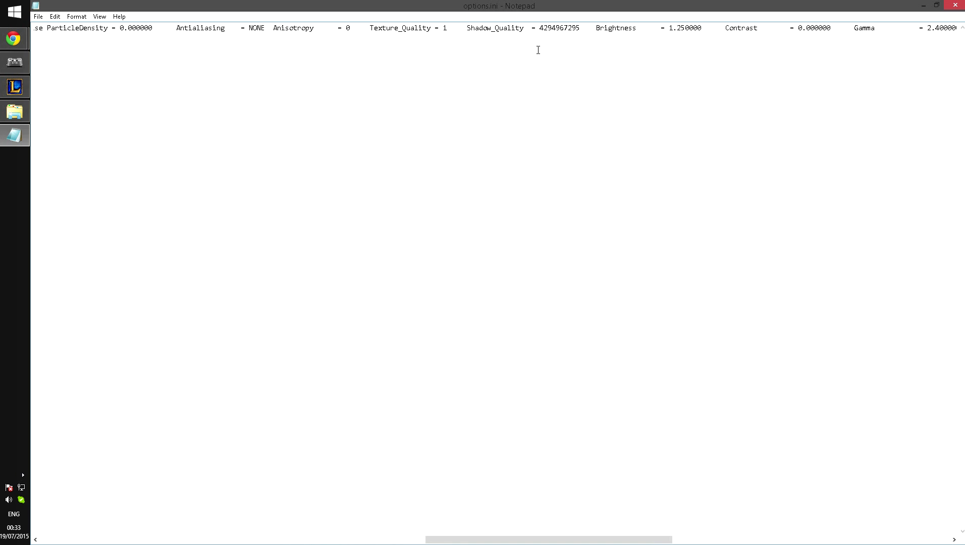
key("BackSpace")
type("429")
type("4")
type("967")
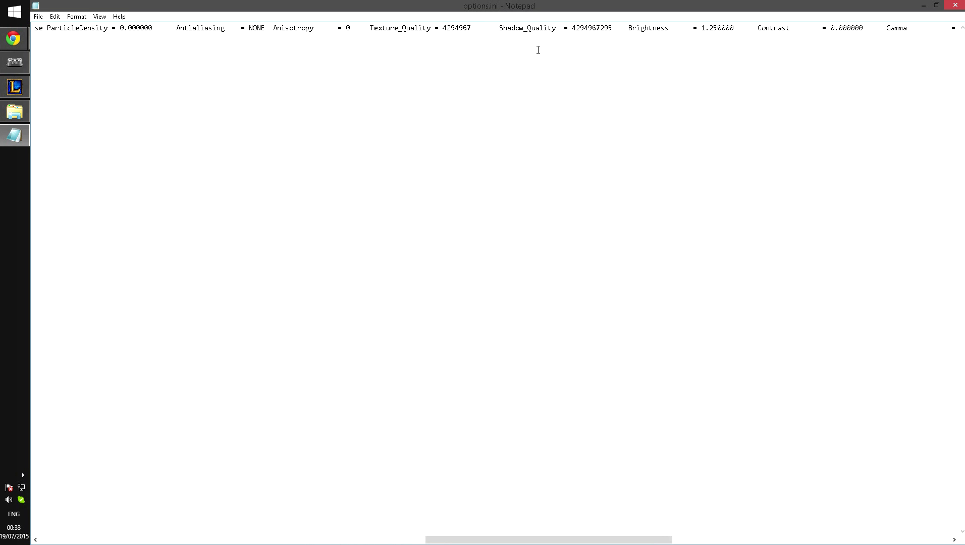
type("295")
left_click_drag(483, 27, 443, 28)
key("ctrl+c")
double_click(581, 28)
key("ctrl+v")
left_click_drag(486, 30, 443, 28)
left_click_drag(573, 28, 609, 28)
key("ctrl+v")
left_click_drag(612, 28, 571, 28)
left_click_drag(484, 28, 443, 28)
type("100")
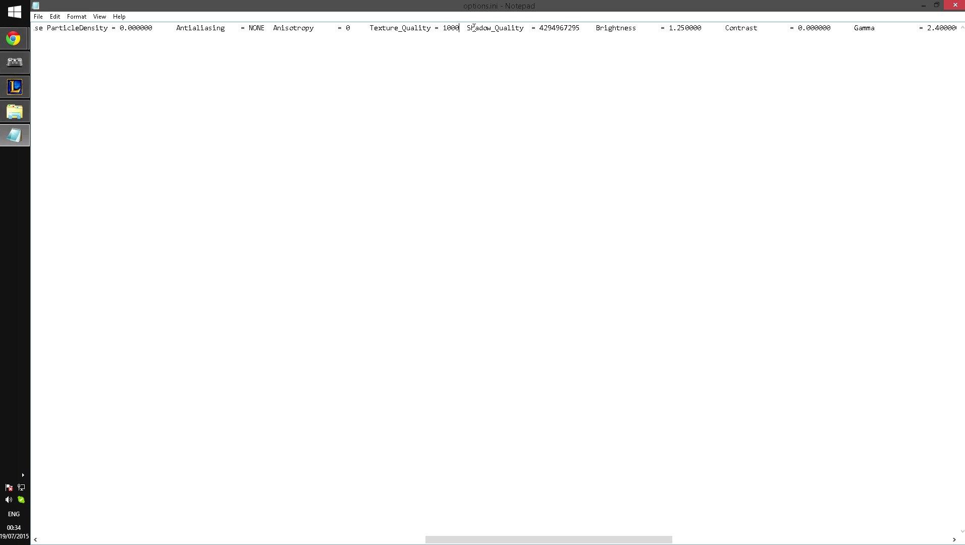
key("BackSpace")
key("BackSpace")
left_click_drag(579, 30, 541, 30)
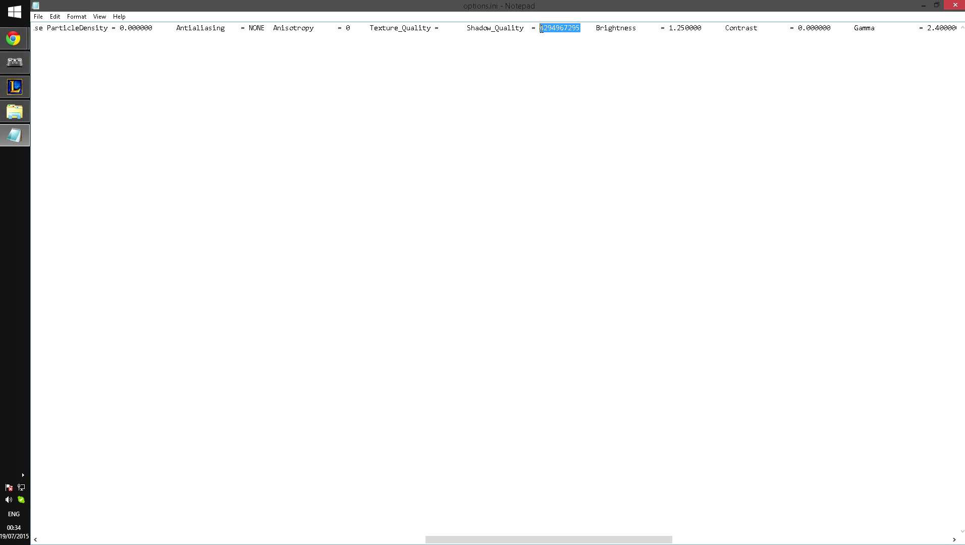
left_click(444, 29)
key("ctrl+v")
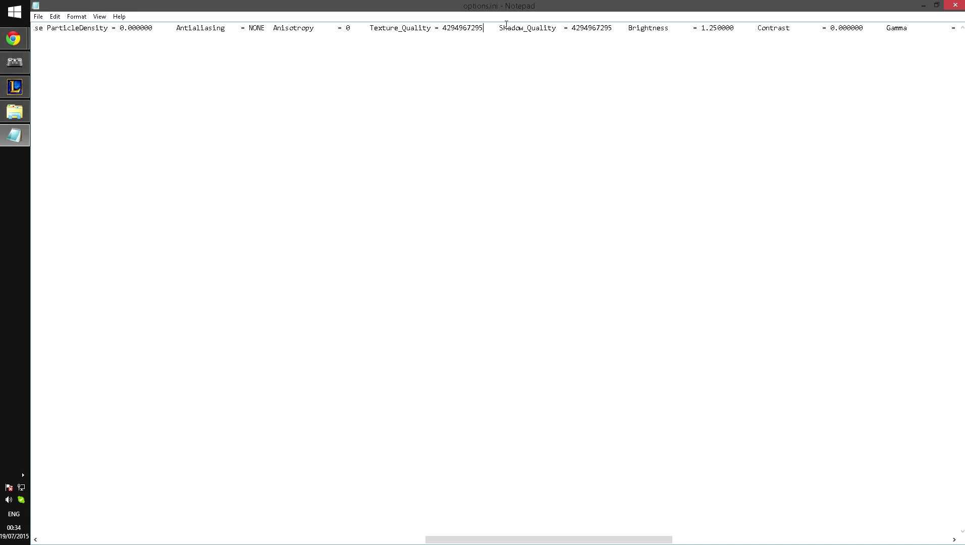
Save options.ini and close Notepad.
left_click(40, 19)
left_click(65, 49)
left_click(955, 5)
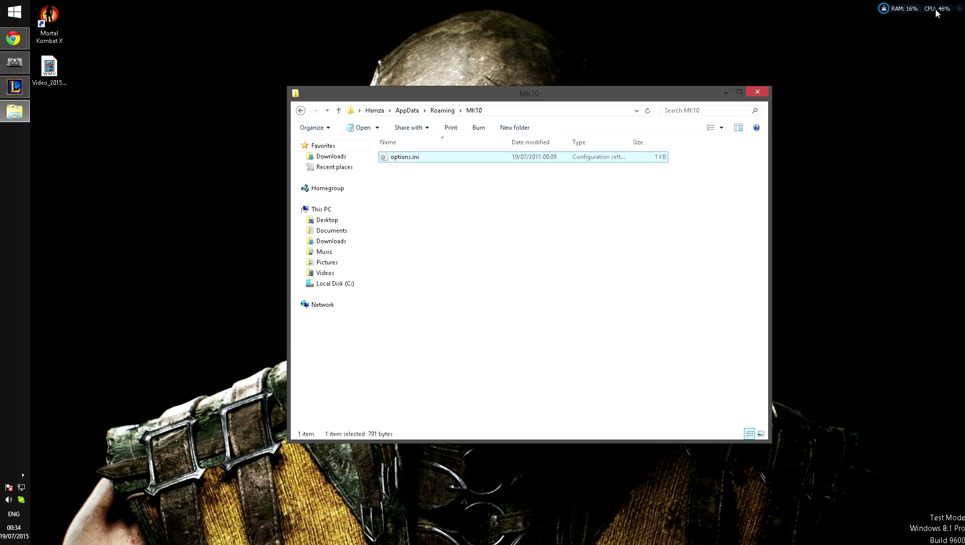
Make options.ini read-only in its Properties, apply it, and close the MK10 folder.
right_click(406, 159)
left_click(440, 374)
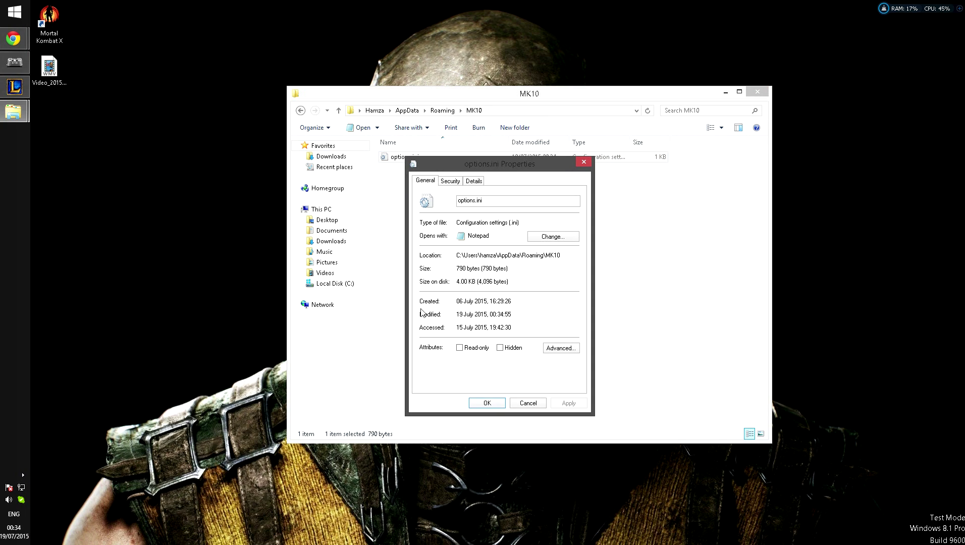
left_click(467, 353)
left_click(558, 402)
left_click(518, 401)
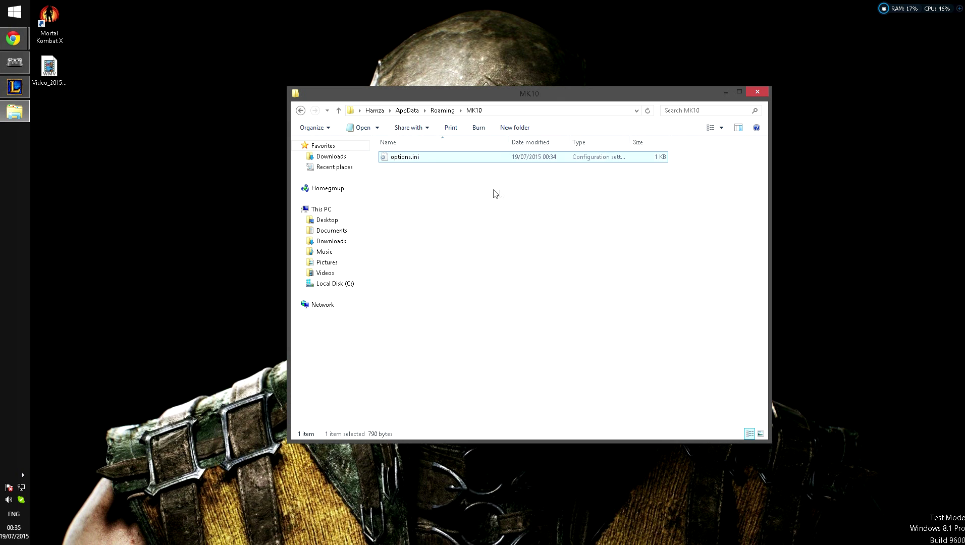
left_click(769, 91)
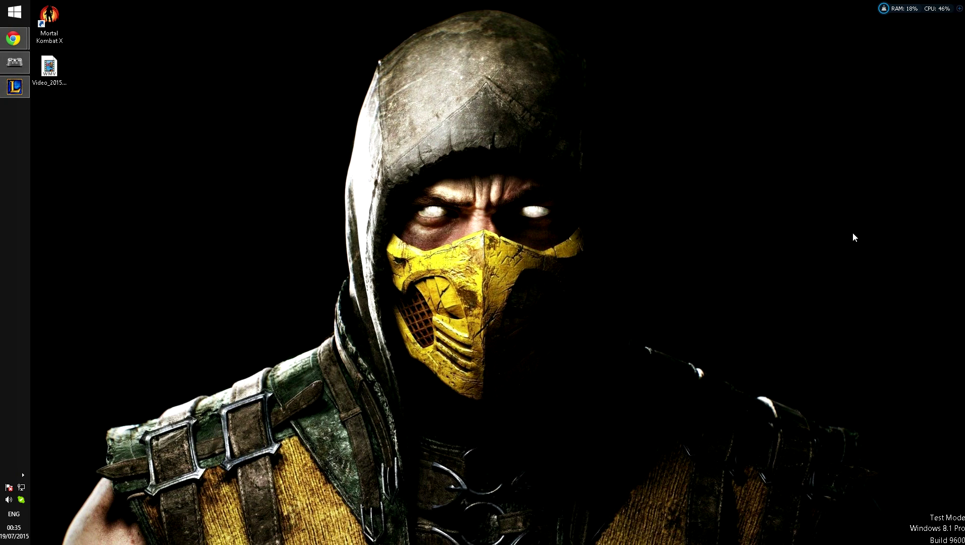
right_click(18, 158)
left_click(44, 226)
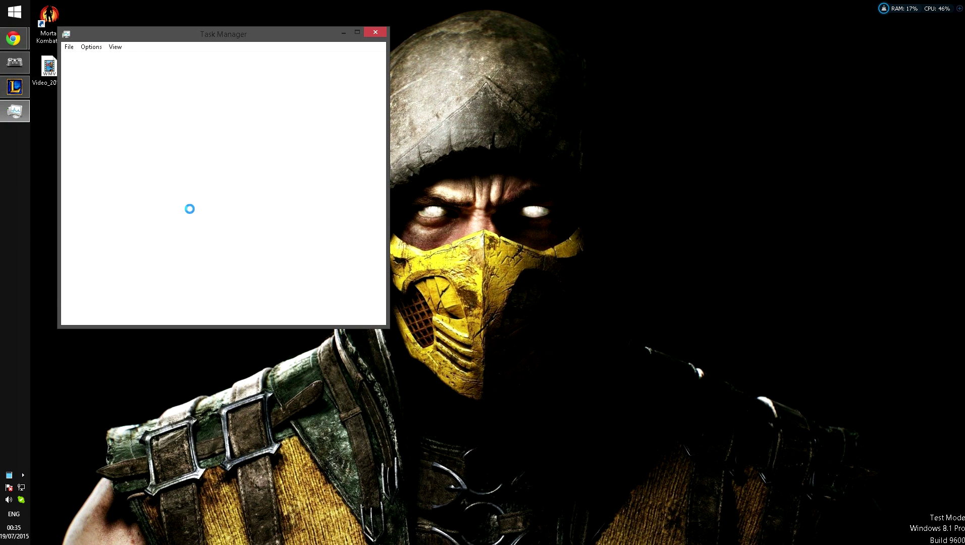
scroll(170, 192, "down", 3)
scroll(168, 198, "down", 2)
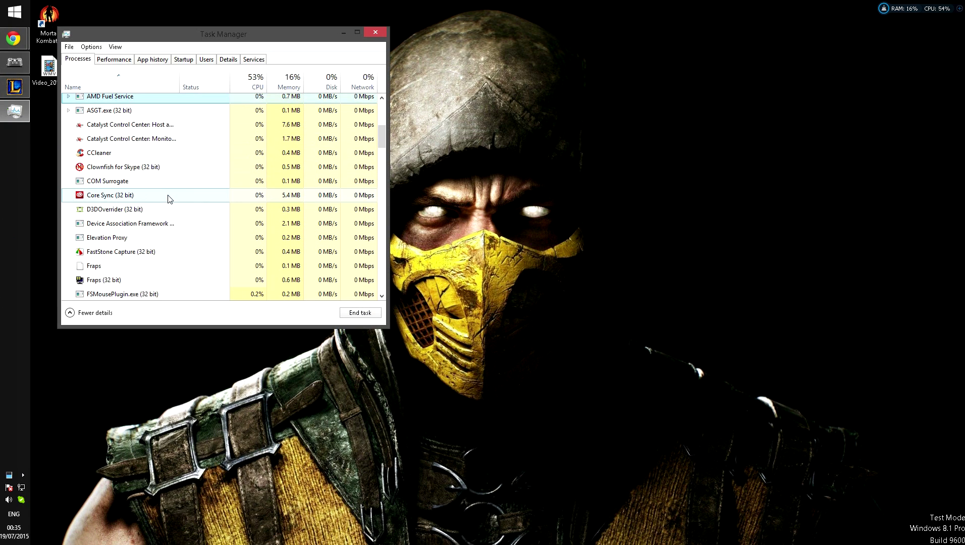
scroll(181, 200, "down", 3)
scroll(172, 276, "down", 3)
scroll(182, 269, "down", 2)
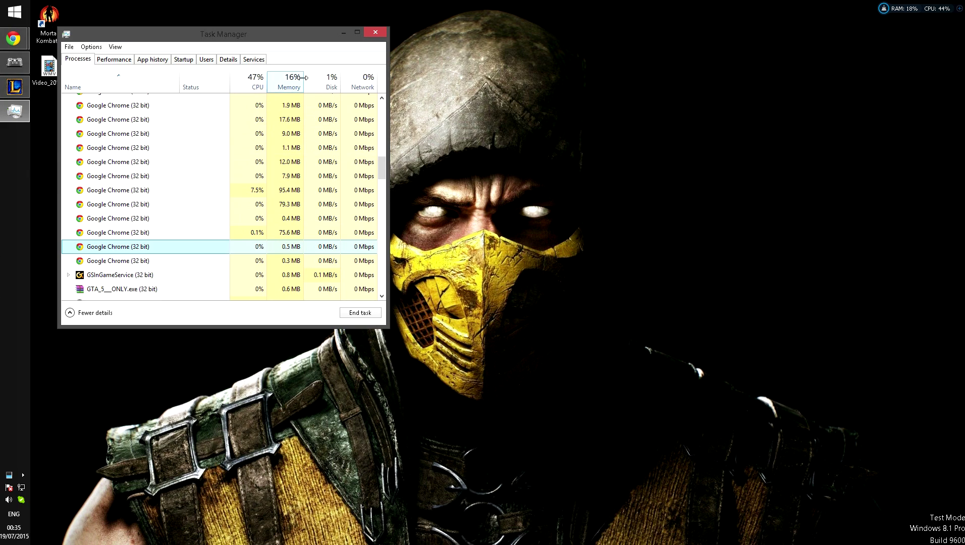
left_click(200, 190)
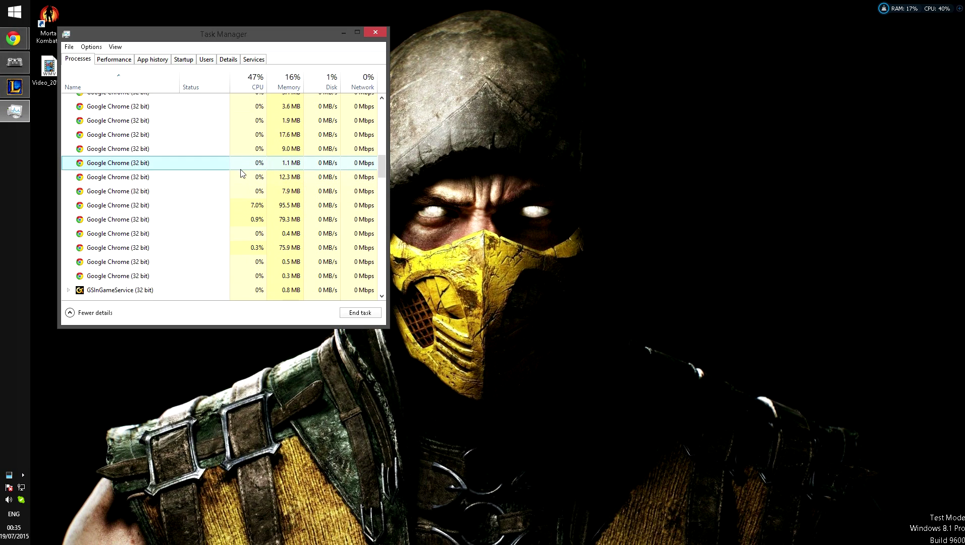
left_click(227, 203)
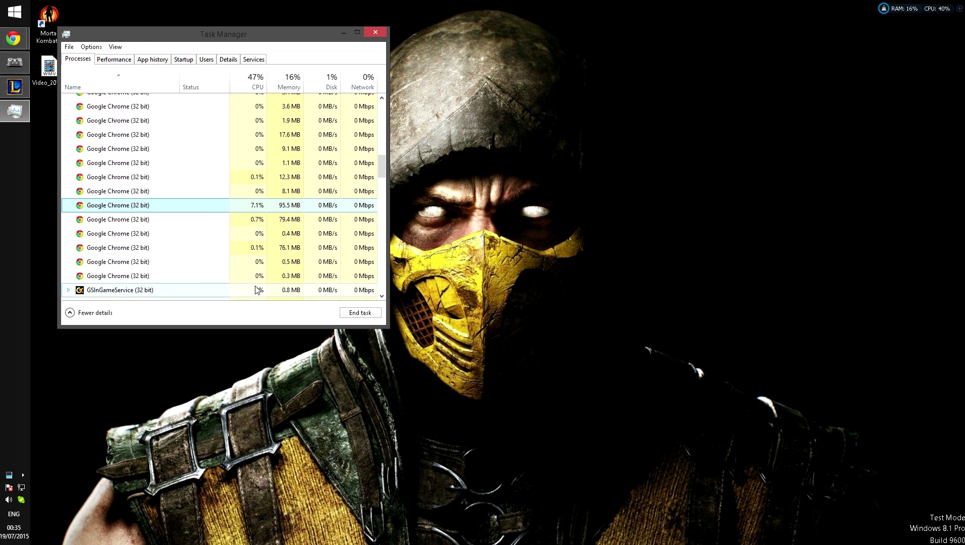
left_click(188, 223)
scroll(187, 241, "down", 2)
scroll(204, 233, "down", 1)
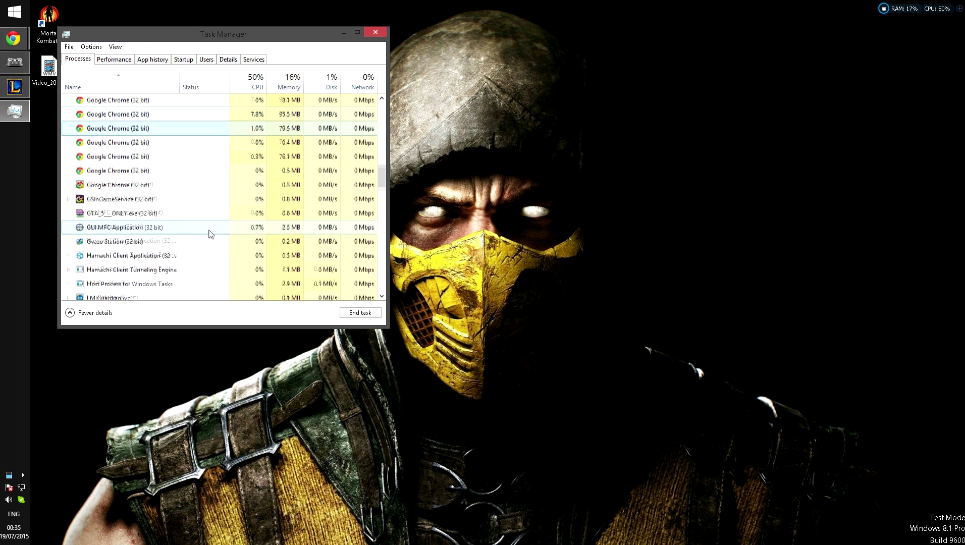
scroll(205, 237, "up", 2)
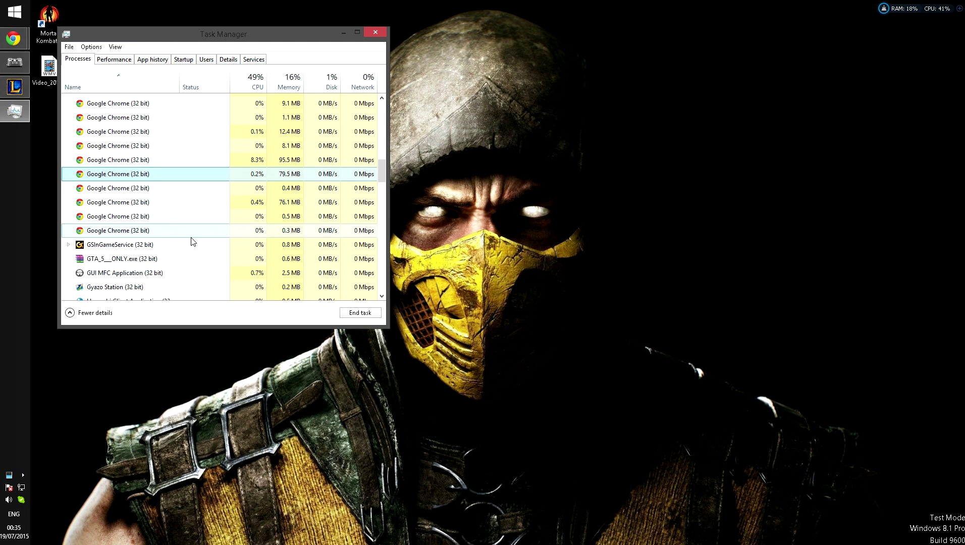
scroll(189, 240, "up", 1)
scroll(190, 241, "up", 1)
scroll(151, 248, "up", 2)
scroll(189, 198, "up", 2)
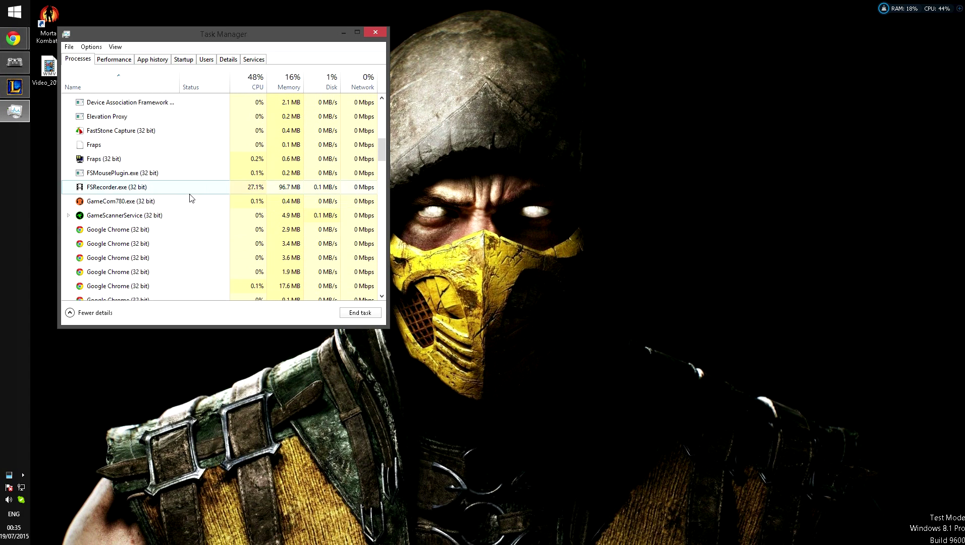
scroll(204, 262, "down", 1)
scroll(192, 254, "down", 2)
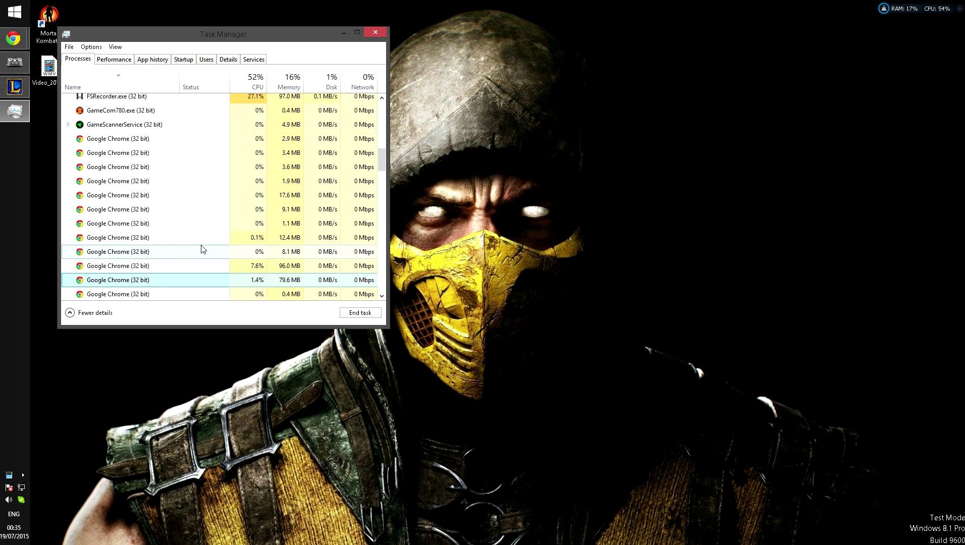
scroll(227, 226, "down", 1)
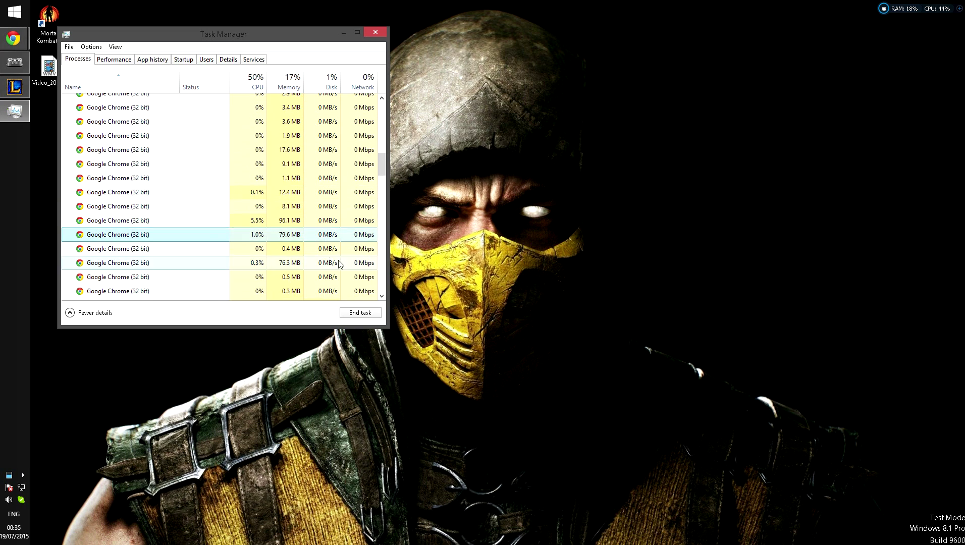
scroll(257, 205, "down", 2)
scroll(257, 204, "down", 2)
scroll(254, 181, "down", 1)
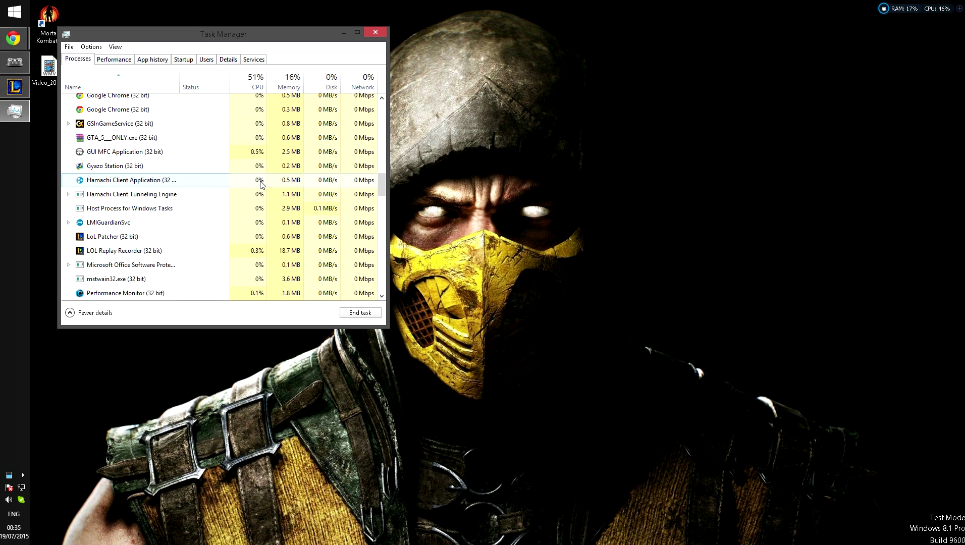
scroll(173, 151, "down", 2)
scroll(225, 146, "up", 2)
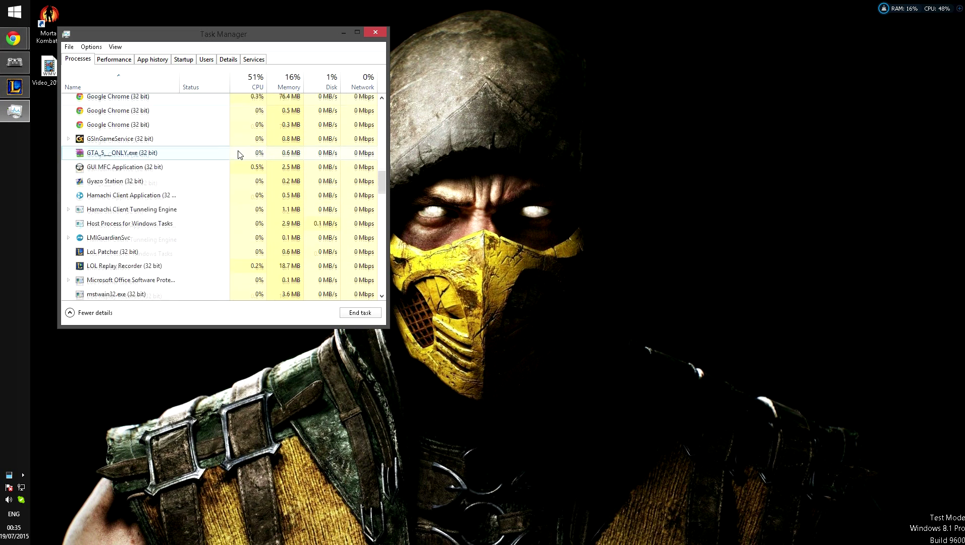
scroll(237, 155, "up", 2)
scroll(239, 154, "up", 1)
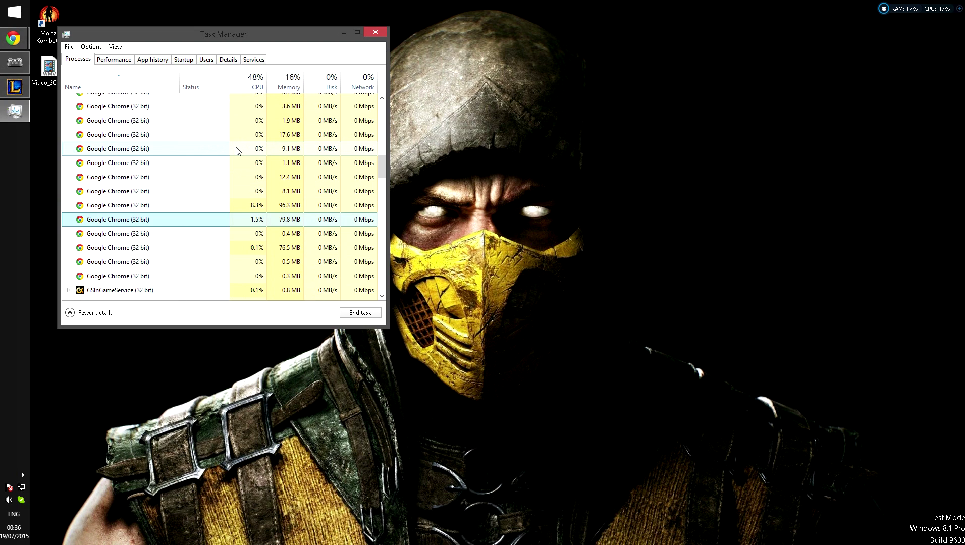
left_click(375, 32)
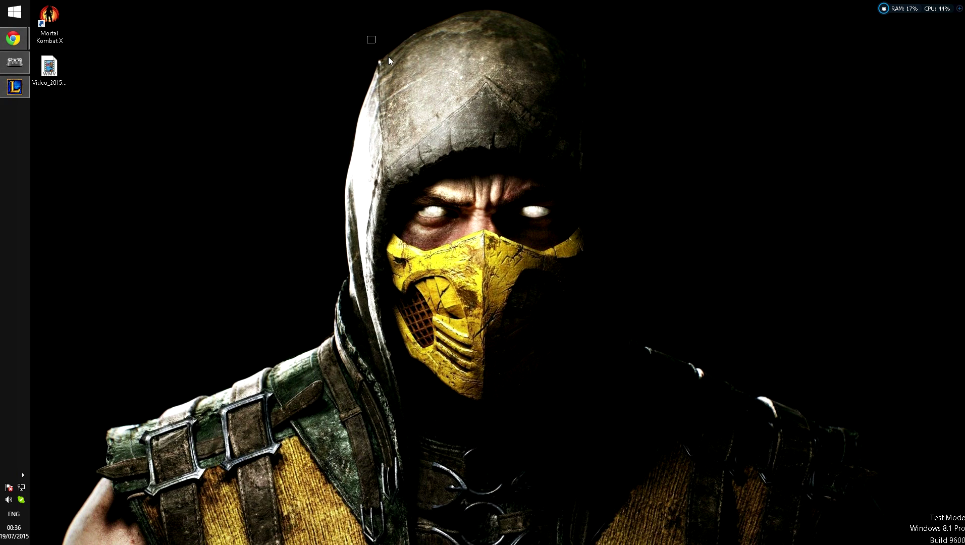
Launch AMD Catalyst Control Center and show Gaming's 3D Application Settings.
left_click(15, 14)
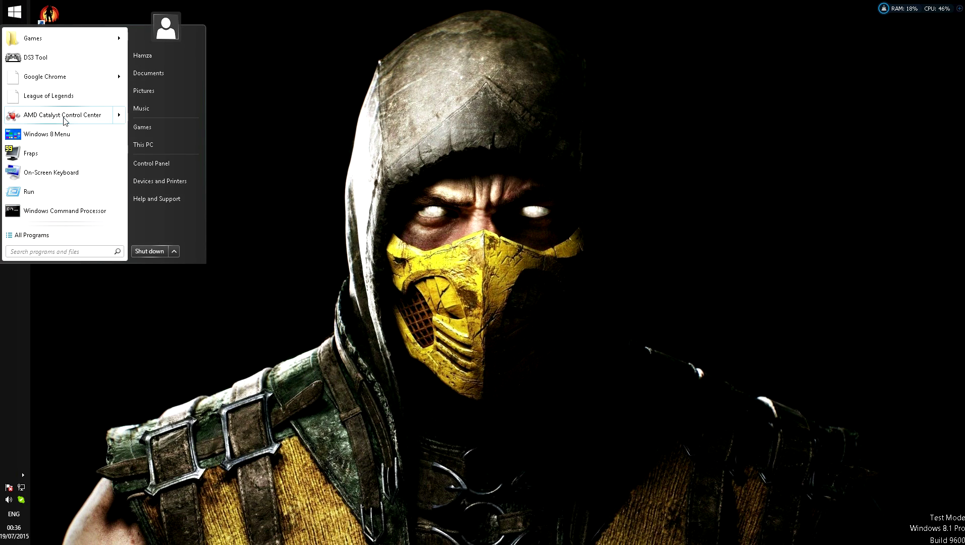
left_click(64, 117)
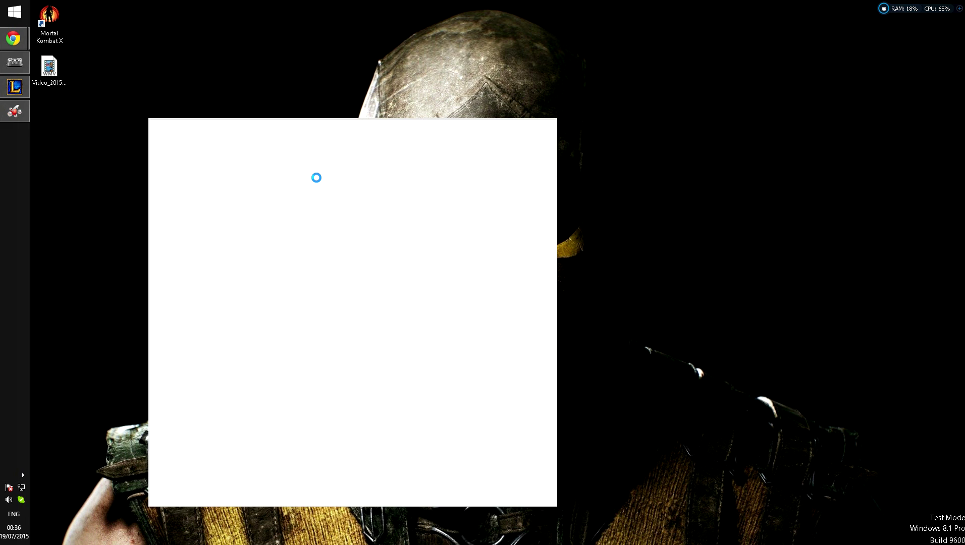
mouse_move(316, 179)
left_mouse_down()
mouse_move(640, 79)
mouse_move(769, 74)
left_mouse_up()
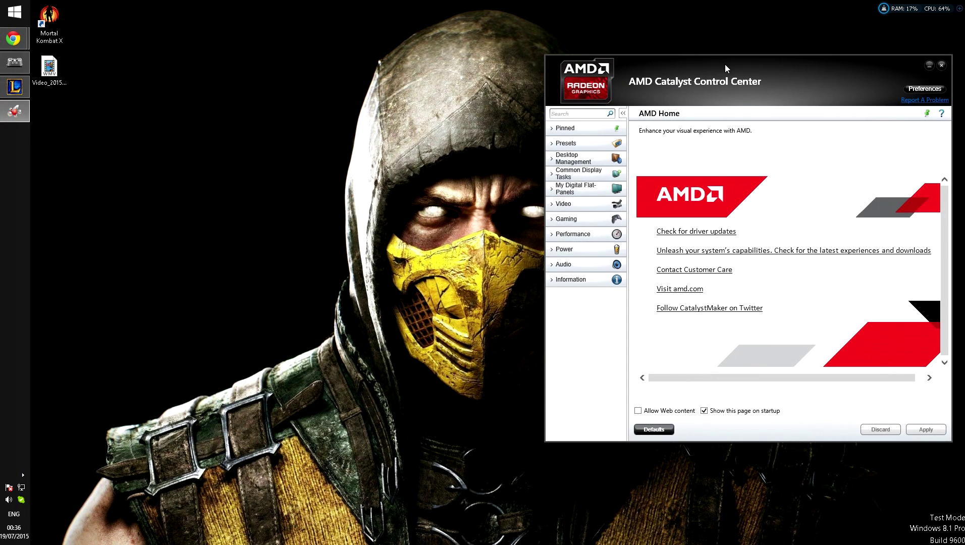
left_click(553, 219)
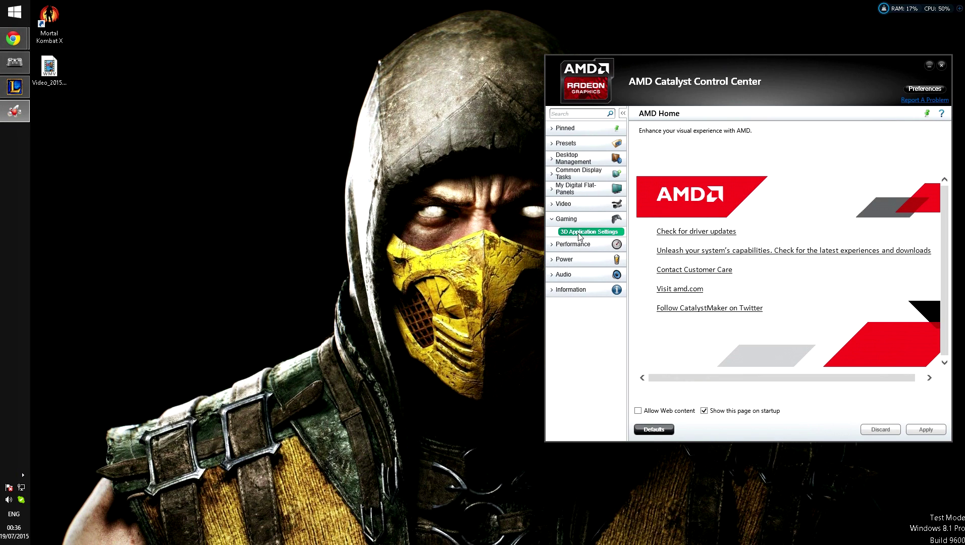
left_click(581, 232)
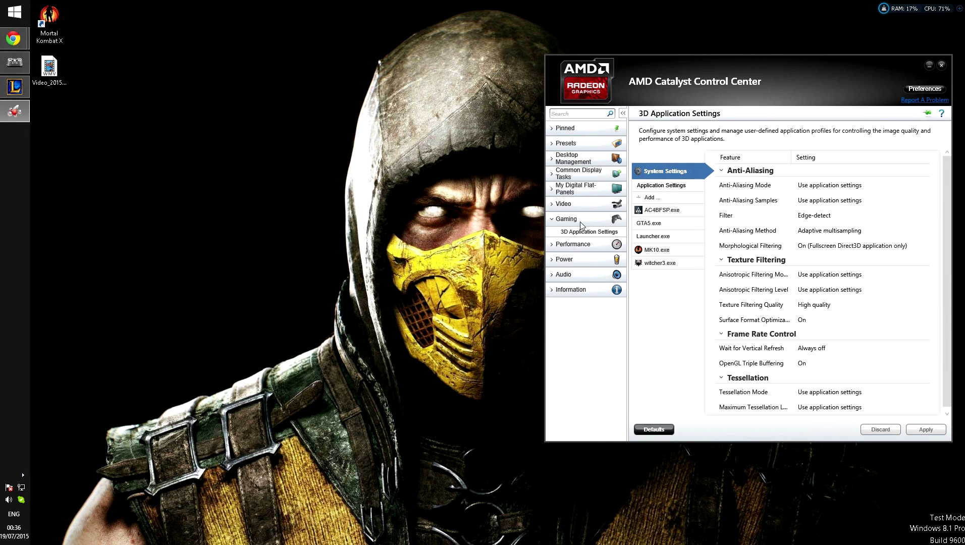
left_click(565, 234)
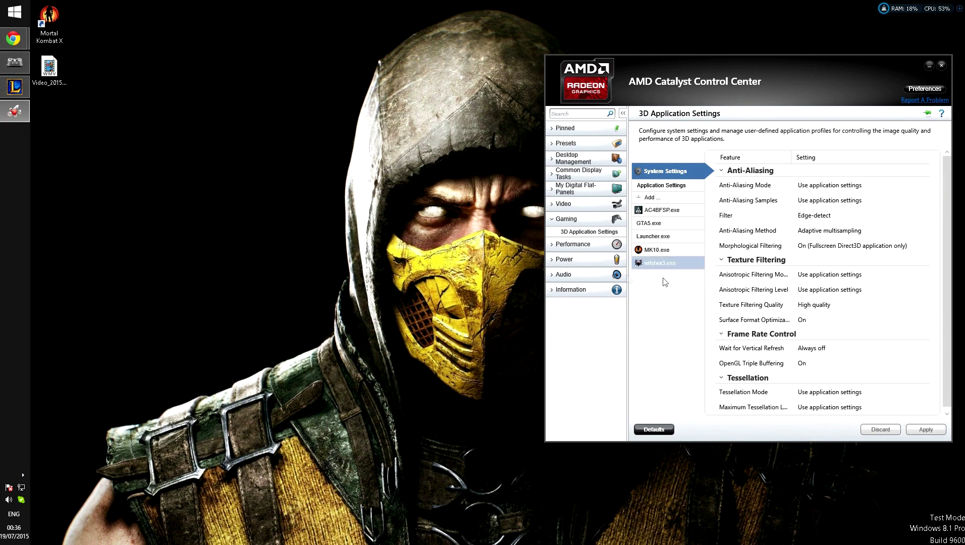
Add a new application profile for MK10.exe from the Retail folder.
left_click(647, 199)
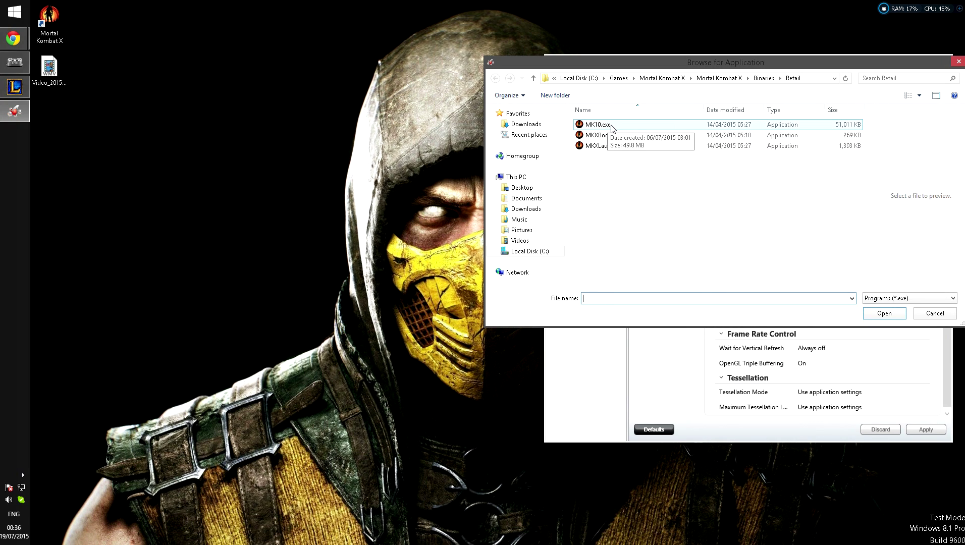
left_click(611, 128)
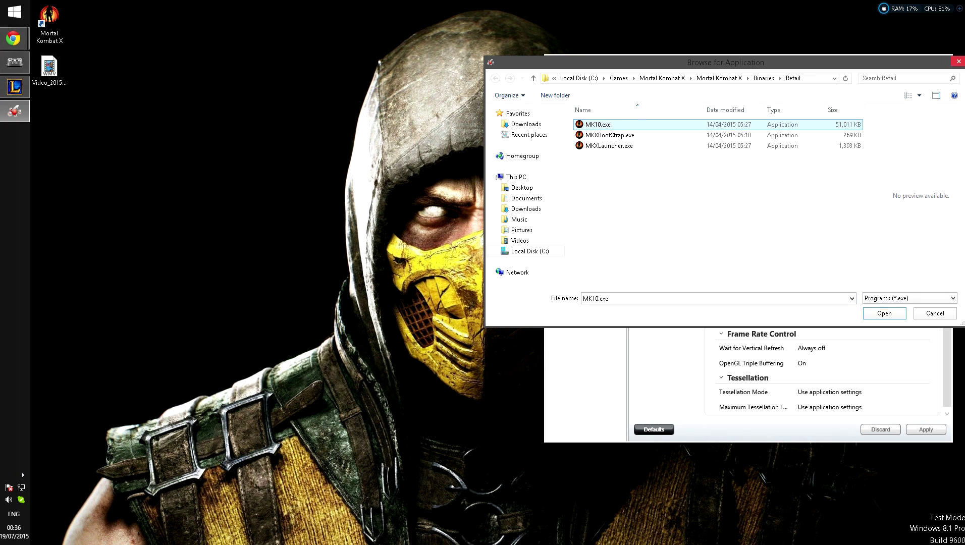
left_click(959, 65)
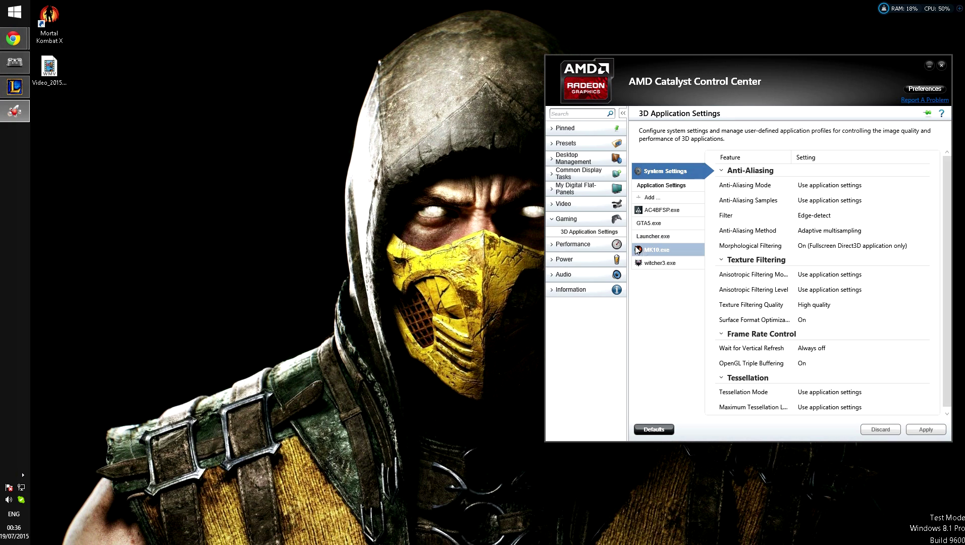
mouse_move(731, 67)
left_mouse_down()
mouse_move(535, 87)
mouse_move(535, 70)
left_mouse_up()
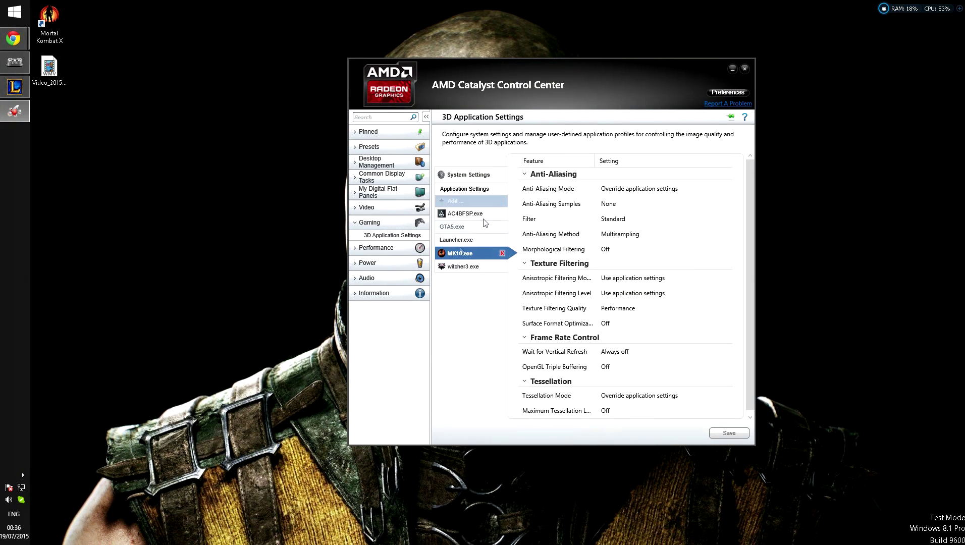
mouse_move(462, 254)
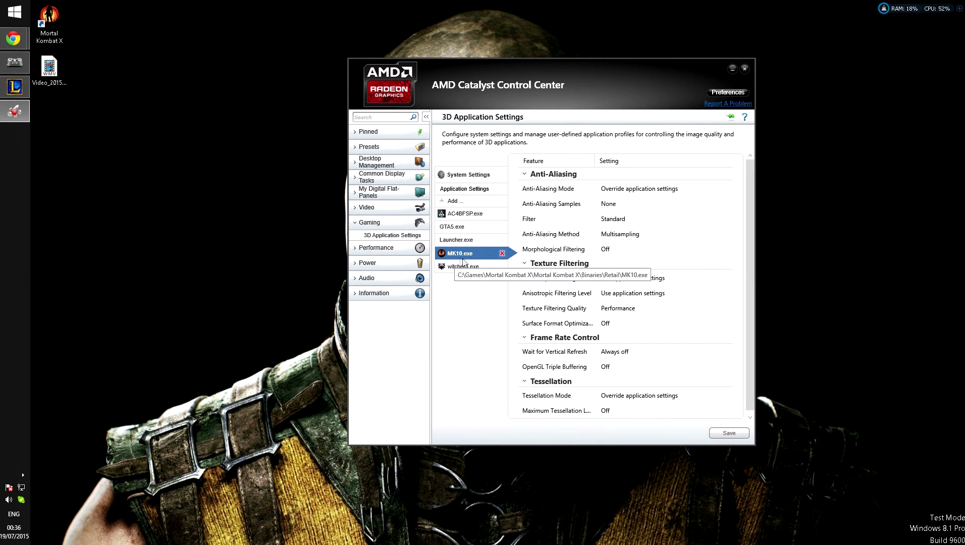
scroll(750, 214, "down", 1)
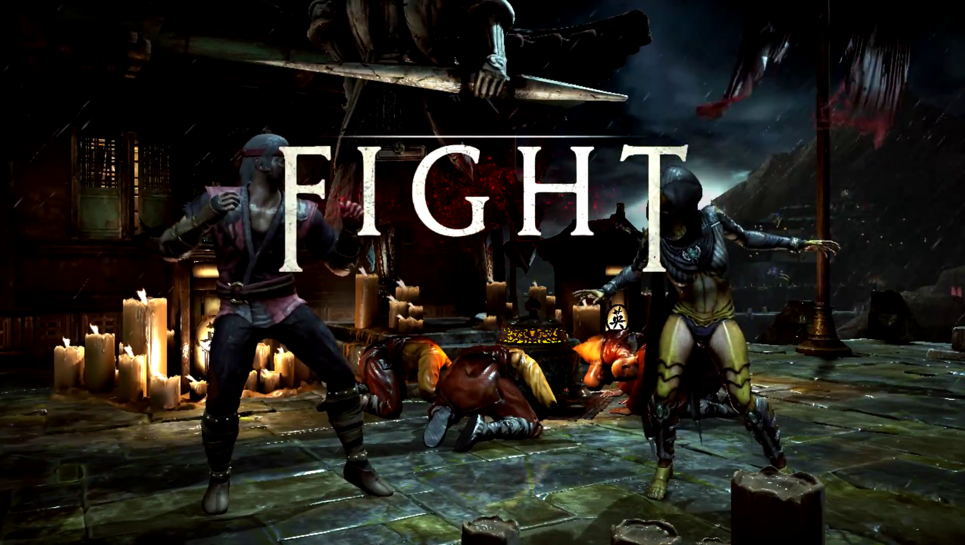
Fight D'Vorah as Liu Kang with Right, J and Down, landing a 6-hit combo.
key("Right")
key("j")
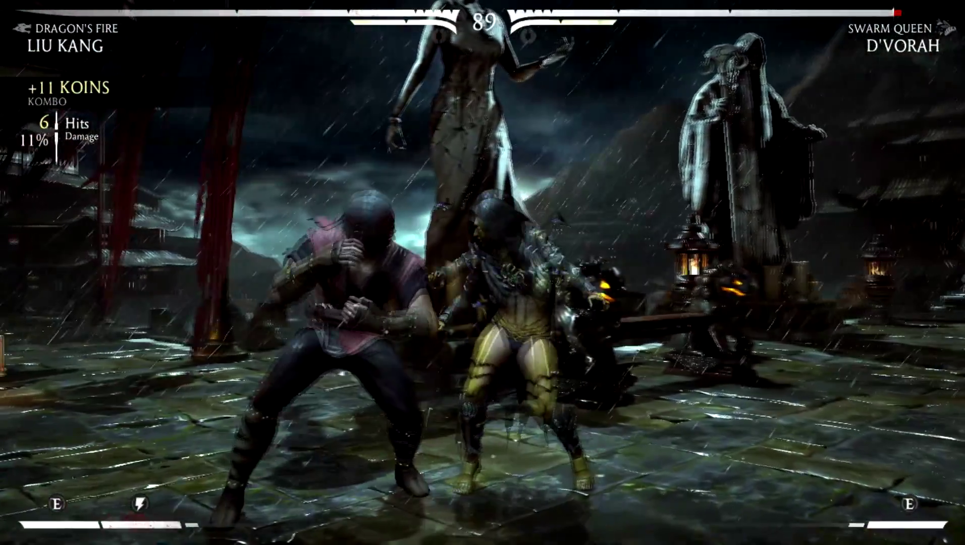
key("Down")
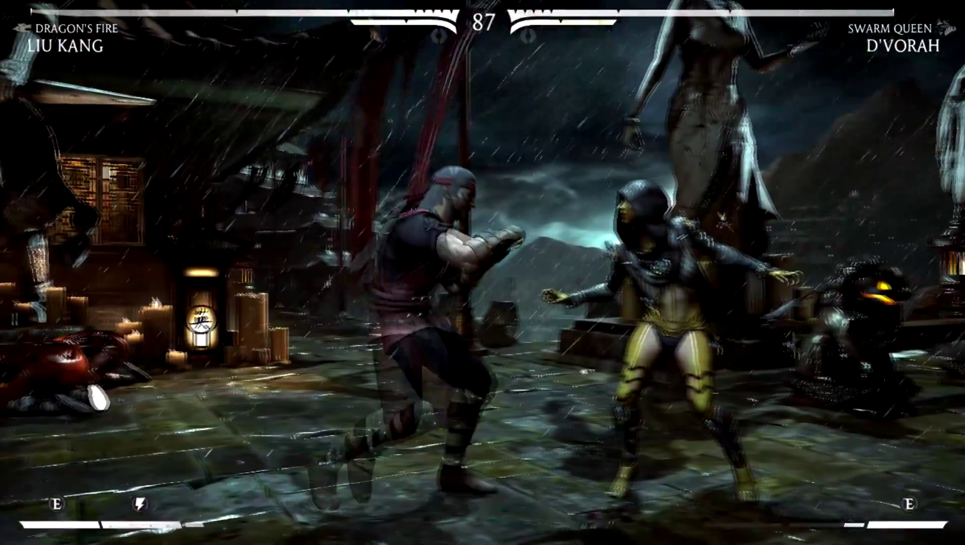